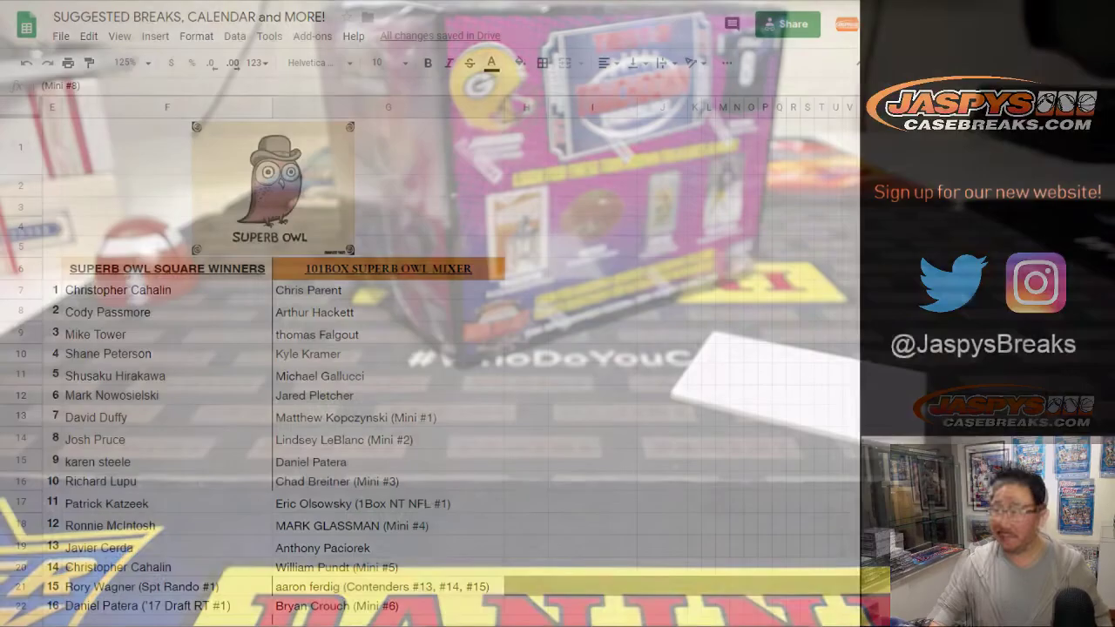
Toggle bold on and off for the (Mini #8) entry in the 101BOX SUPERB OWL MIXER column
{"action": "scroll", "coordinate": [427, 366], "scroll_direction": "down", "scroll_amount": 8}
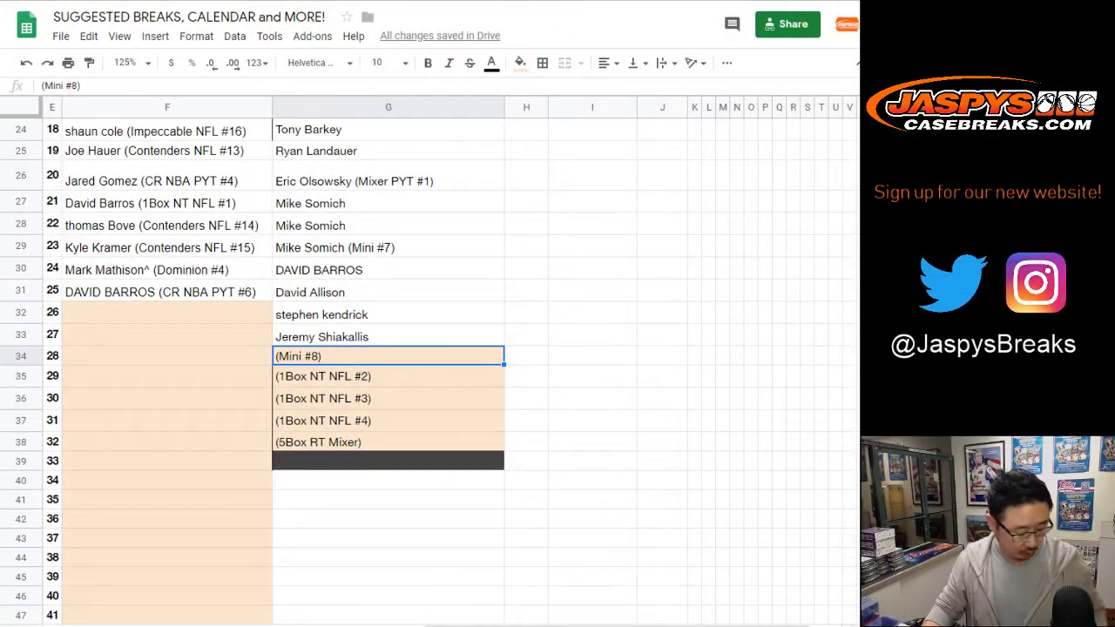
{"action": "key", "text": "ctrl+b"}
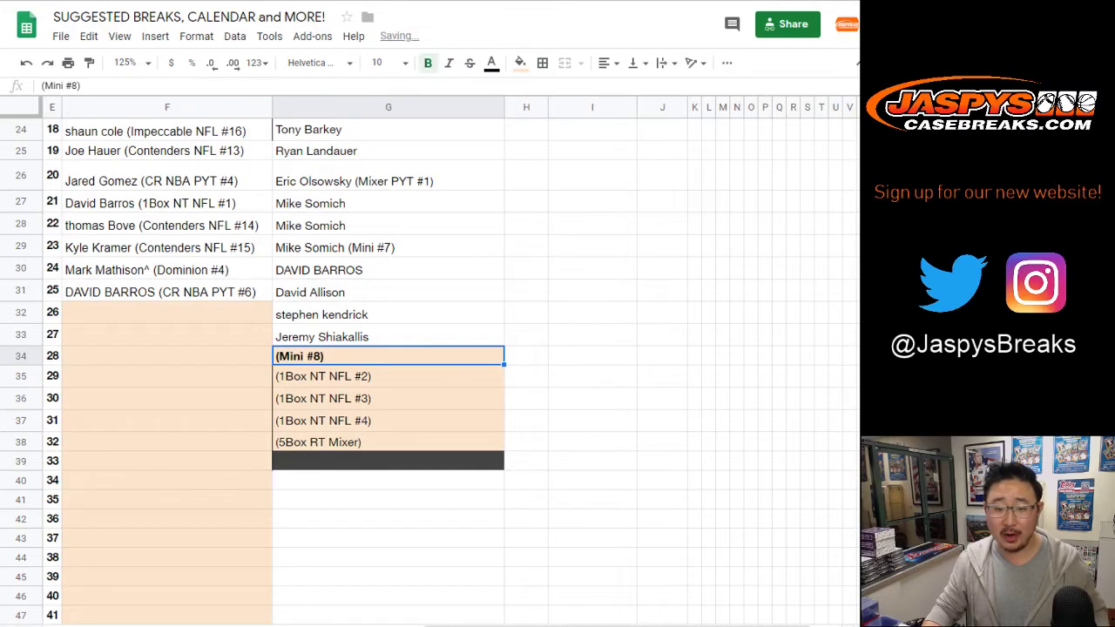
{"action": "key", "text": "ctrl+b"}
{"action": "key", "text": "ctrl+b"}
{"action": "key", "text": "ctrl+b"}
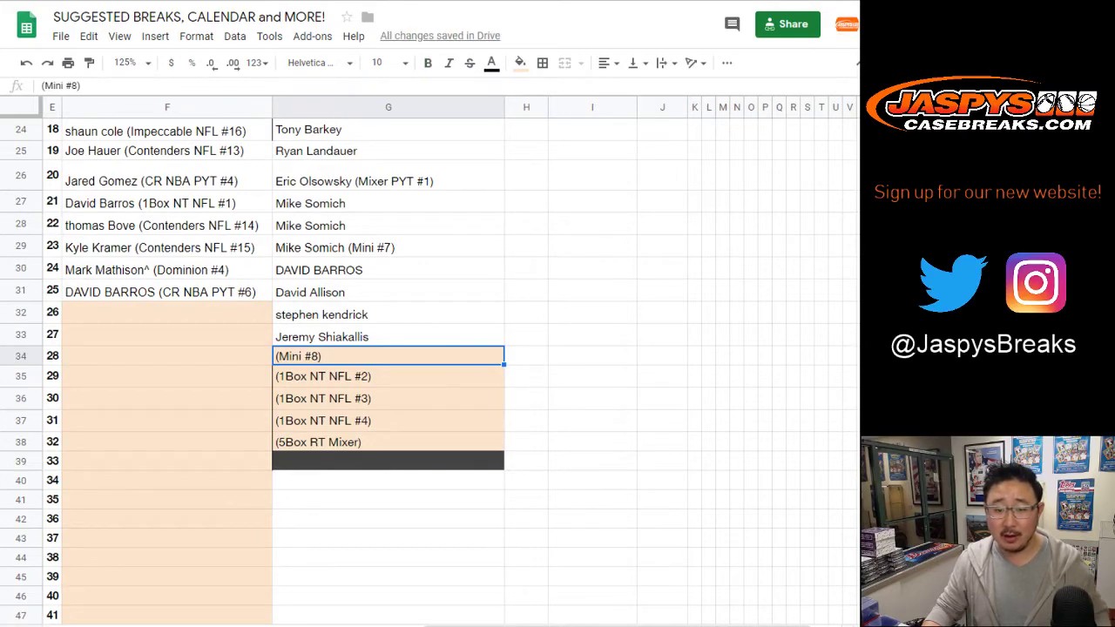
Review the 101BOX SUPERB OWL MIXER column by highlighting its remaining open spots in rows 35–38, and its filled entries in rows 7–33
{"action": "left_click_drag", "start_coordinate": [389, 376], "coordinate": [389, 441]}
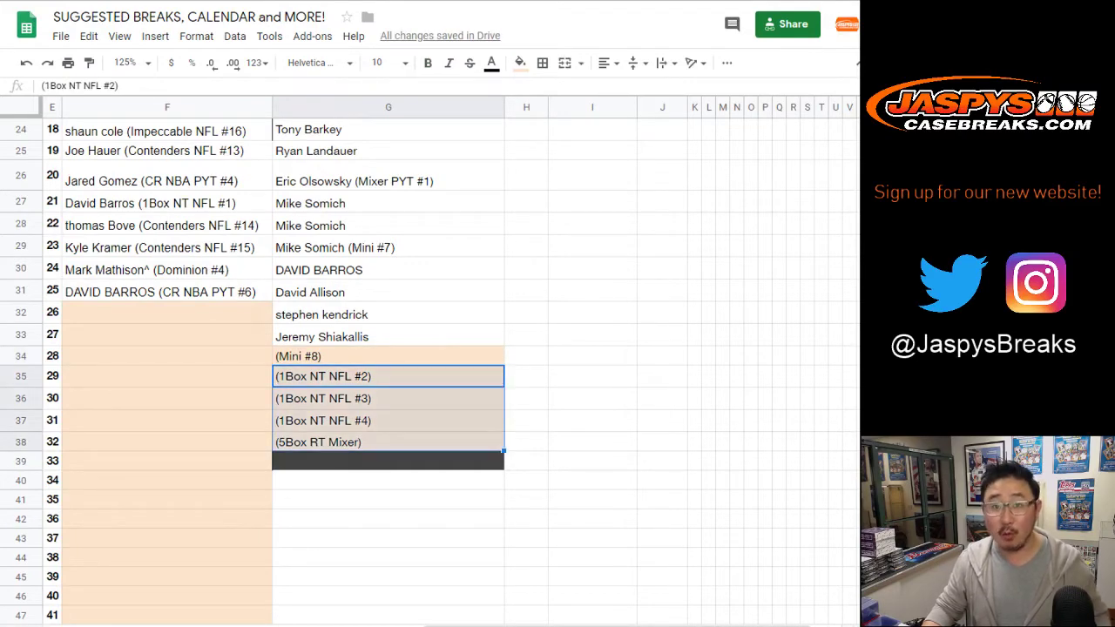
{"action": "left_click", "coordinate": [389, 337]}
{"action": "scroll", "coordinate": [389, 337], "scroll_direction": "up", "scroll_amount": 5}
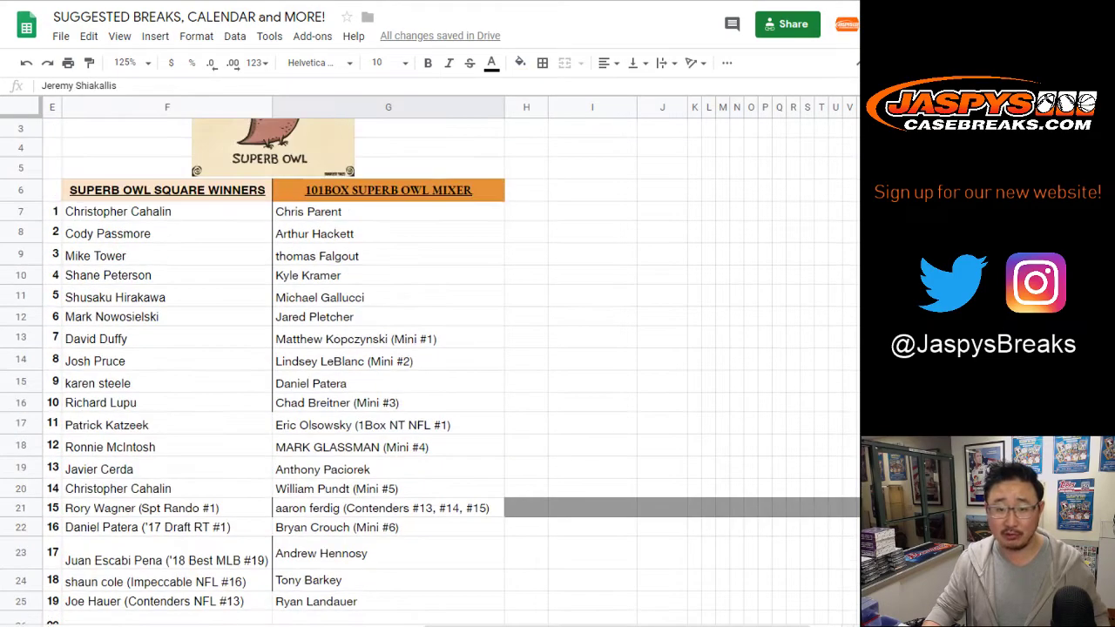
{"action": "left_click", "coordinate": [389, 212], "text": "shift"}
{"action": "scroll", "coordinate": [427, 366], "scroll_direction": "up", "scroll_amount": 2}
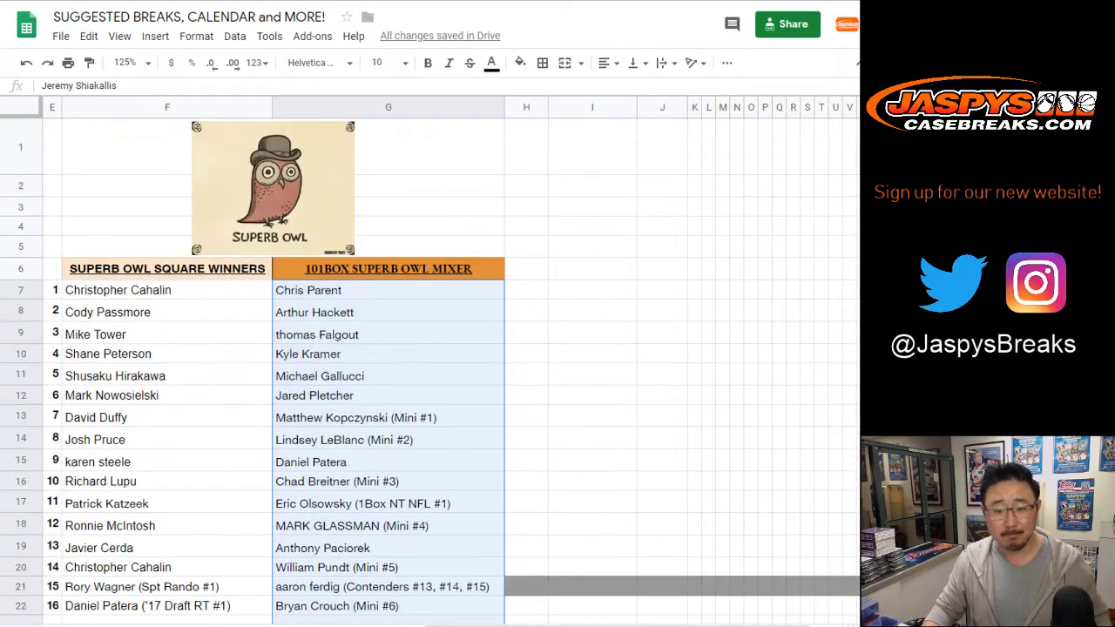
{"action": "scroll", "coordinate": [427, 366], "scroll_direction": "down", "scroll_amount": 5}
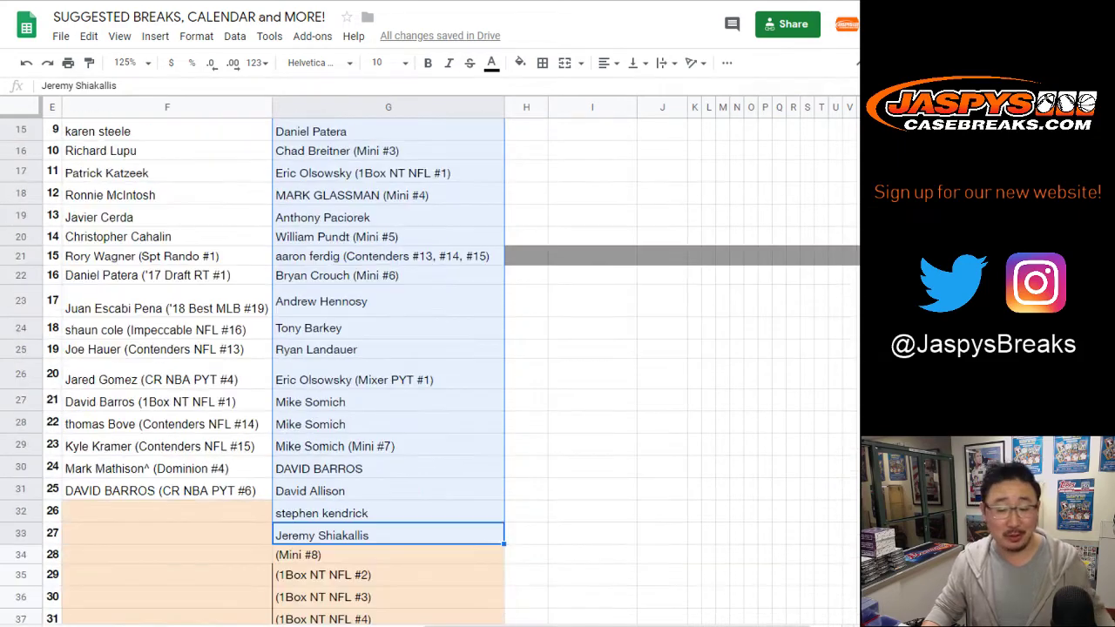
{"action": "scroll", "coordinate": [426, 366], "scroll_direction": "down", "scroll_amount": 3}
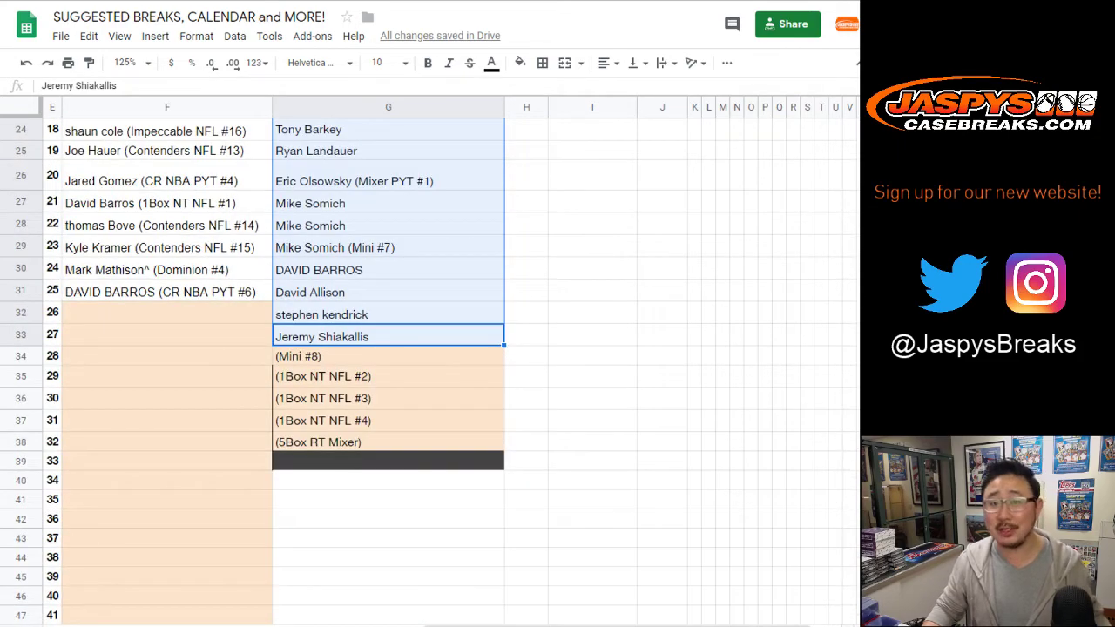
Review the Mini Helmet Break #8 product page, plus the participant list and the NFL team list entered in the list randomizers
{"action": "key", "text": "ctrl+Tab"}
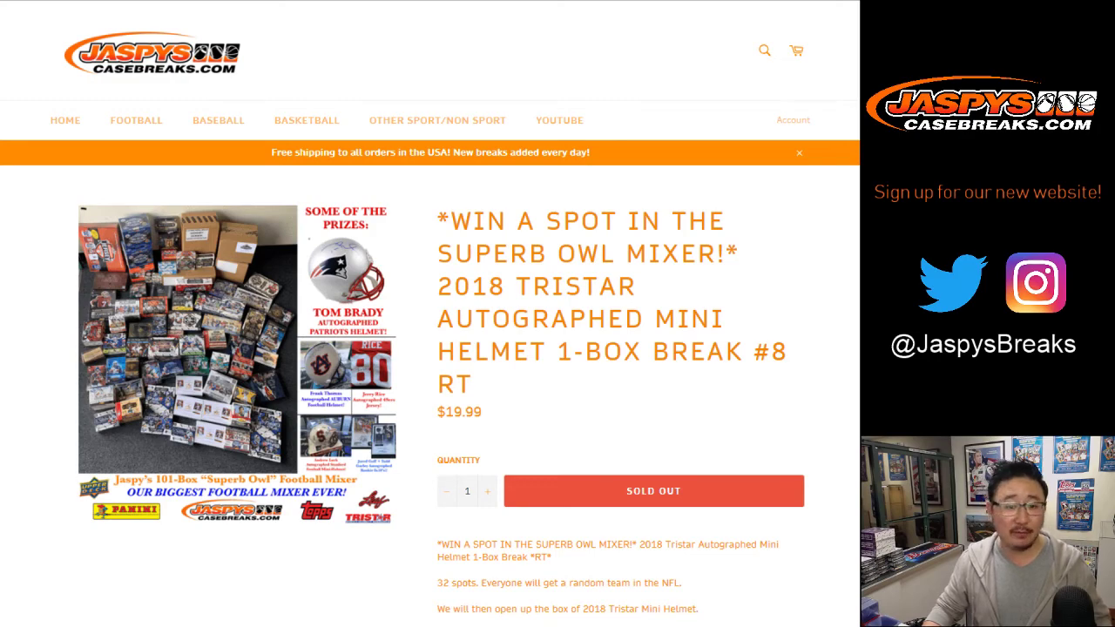
{"action": "key", "text": "ctrl+Tab"}
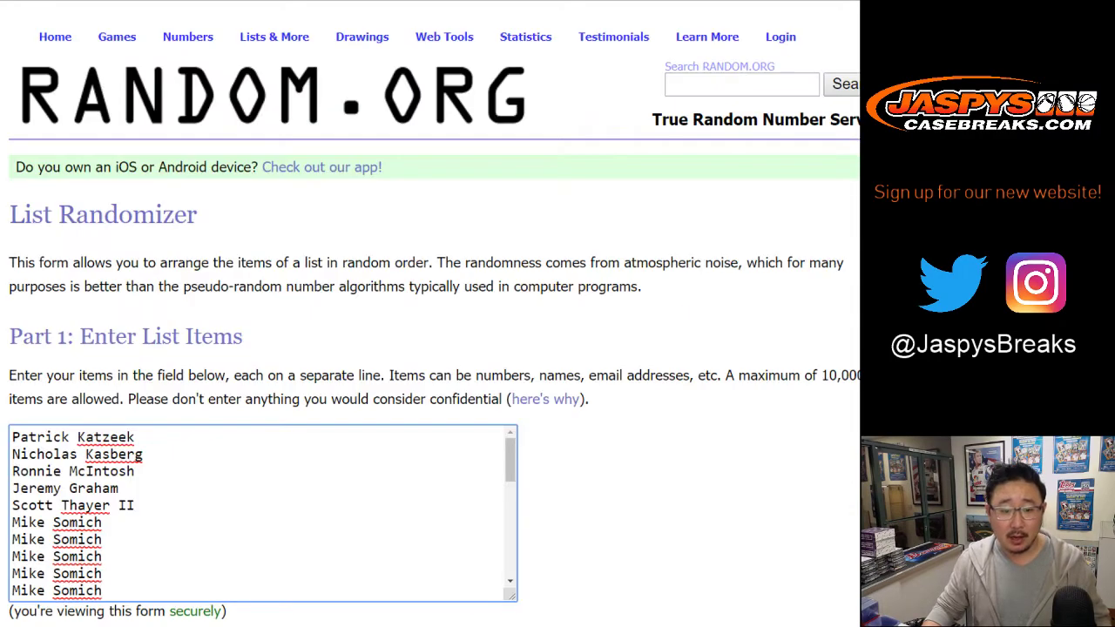
{"action": "scroll", "coordinate": [430, 313], "scroll_direction": "down", "scroll_amount": 3}
{"action": "left_click_drag", "start_coordinate": [510, 241], "coordinate": [511, 340]}
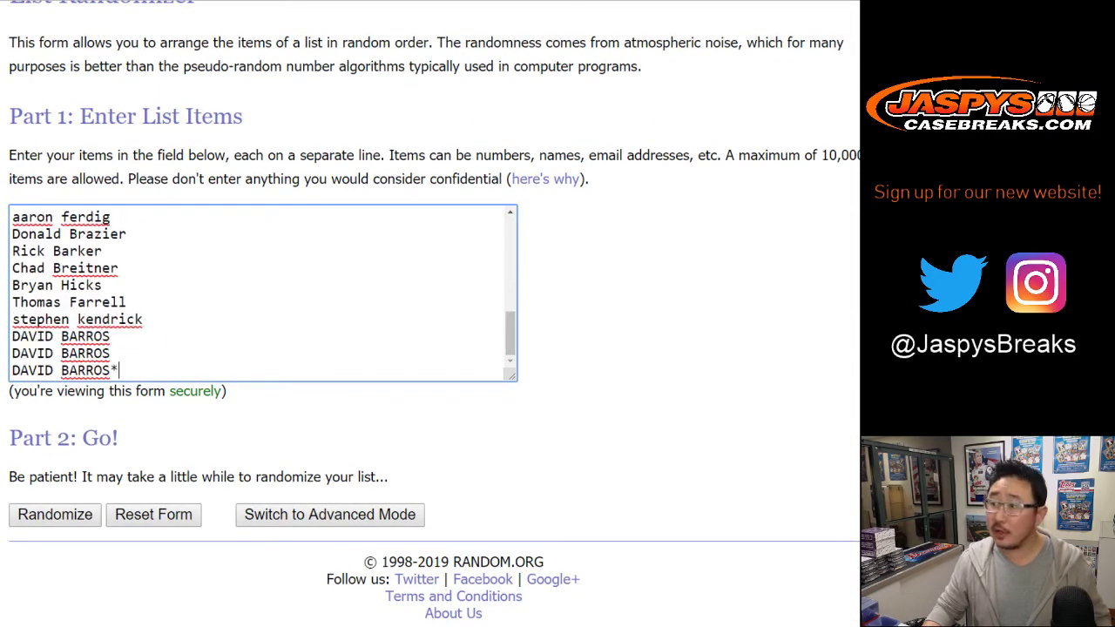
{"action": "scroll", "coordinate": [427, 314], "scroll_direction": "up", "scroll_amount": 2}
{"action": "key", "text": "ctrl+a"}
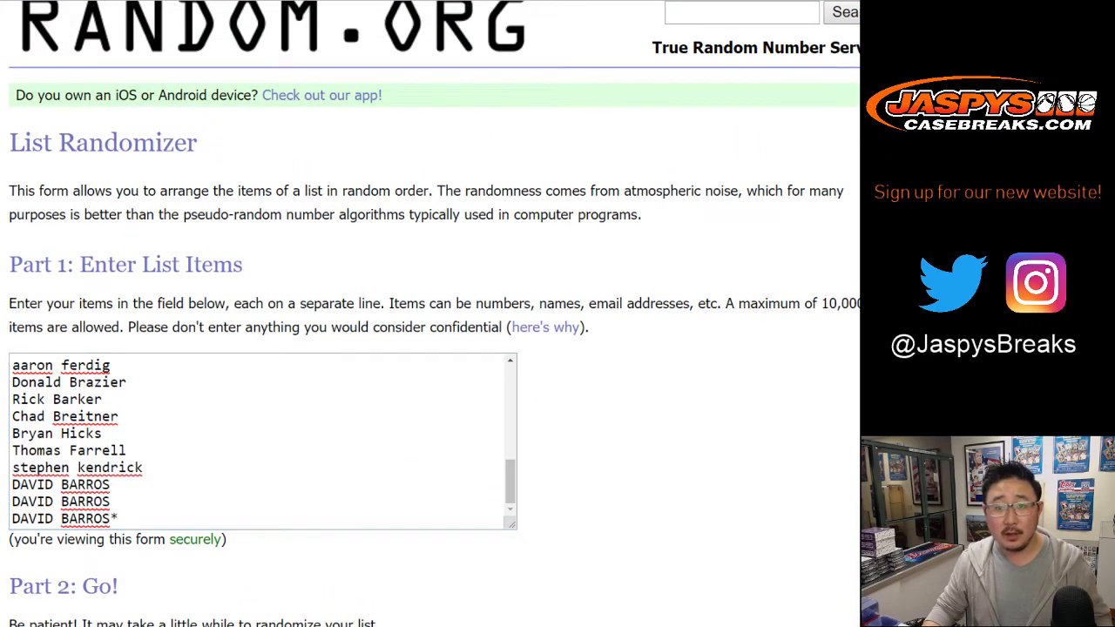
{"action": "key", "text": "ctrl+v"}
{"action": "scroll", "coordinate": [427, 313], "scroll_direction": "up", "scroll_amount": 1}
{"action": "scroll", "coordinate": [262, 513], "scroll_direction": "up", "scroll_amount": 5}
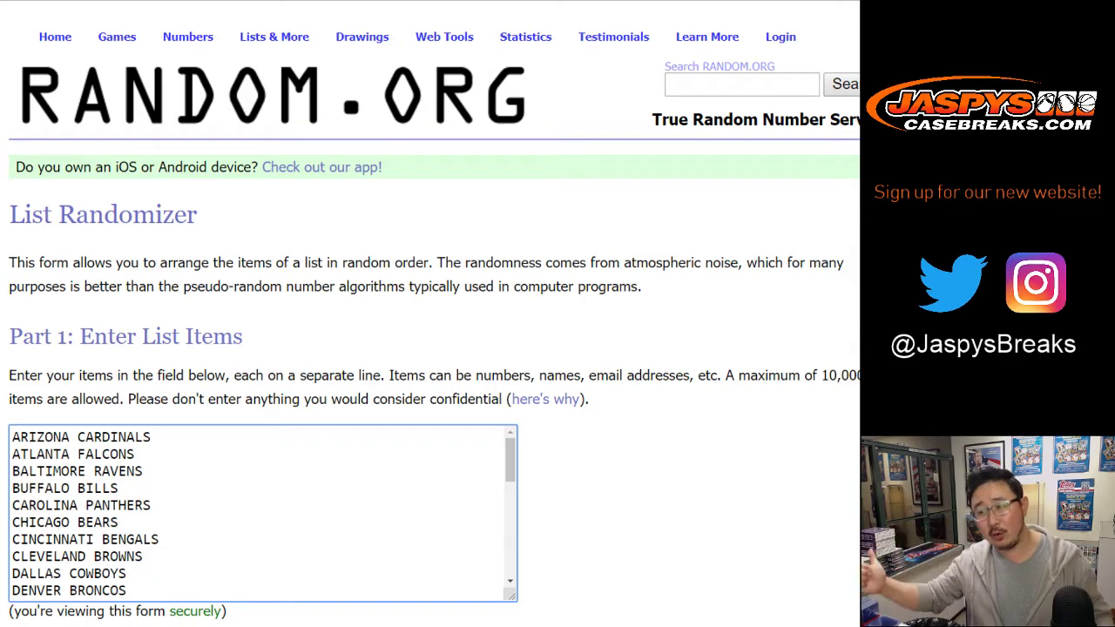
Roll two virtual dice in the RANDOM.ORG Dice Roller
{"action": "key", "text": "ctrl+Tab"}
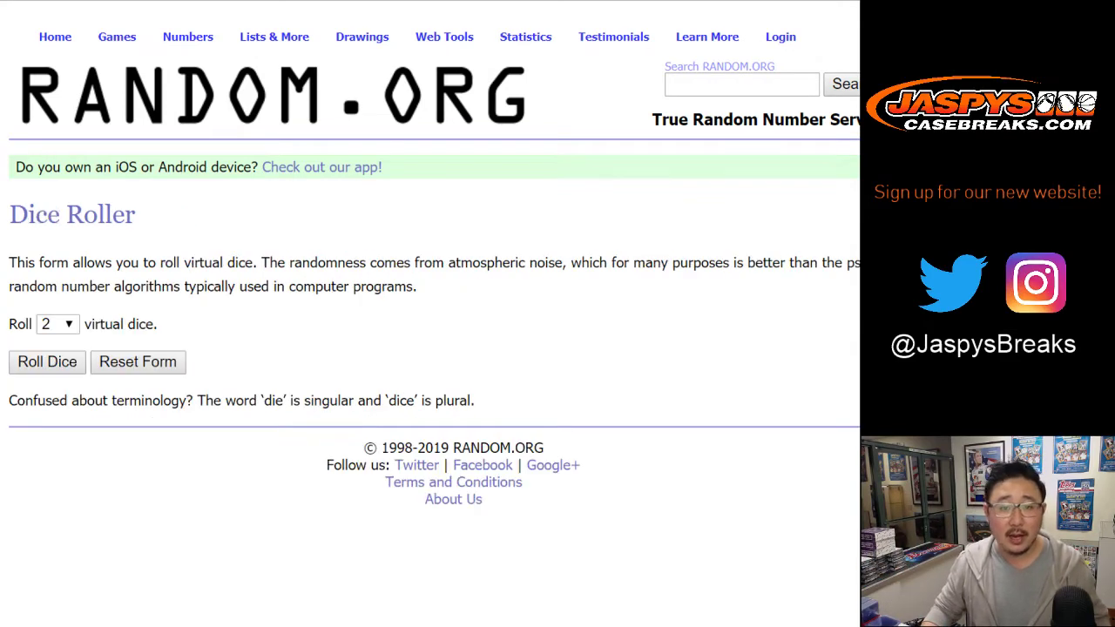
{"action": "left_click", "coordinate": [47, 362]}
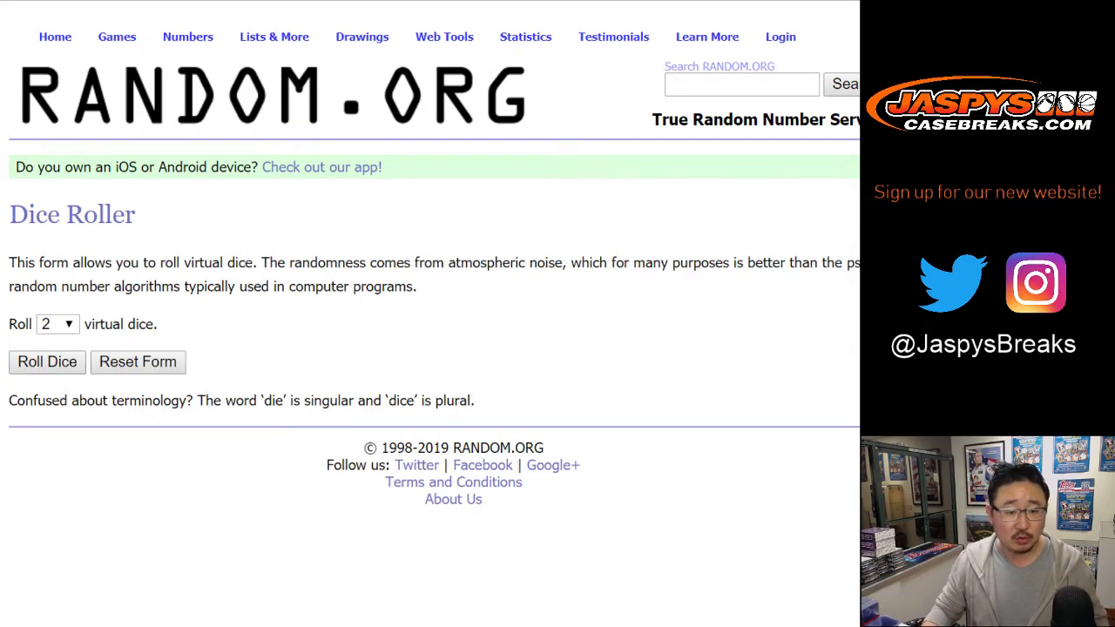
{"action": "key", "text": "Return"}
Randomize the participant list four times in the List Randomizer
{"action": "key", "text": "ctrl+Tab"}
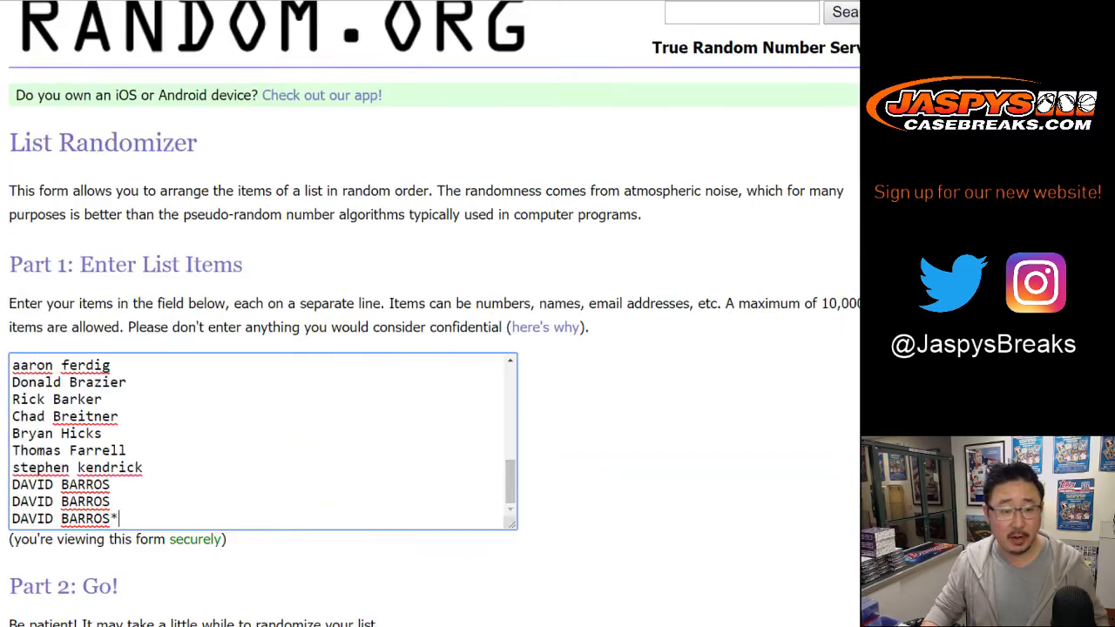
{"action": "scroll", "coordinate": [436, 348], "scroll_direction": "down", "scroll_amount": 2}
{"action": "left_click", "coordinate": [55, 515]}
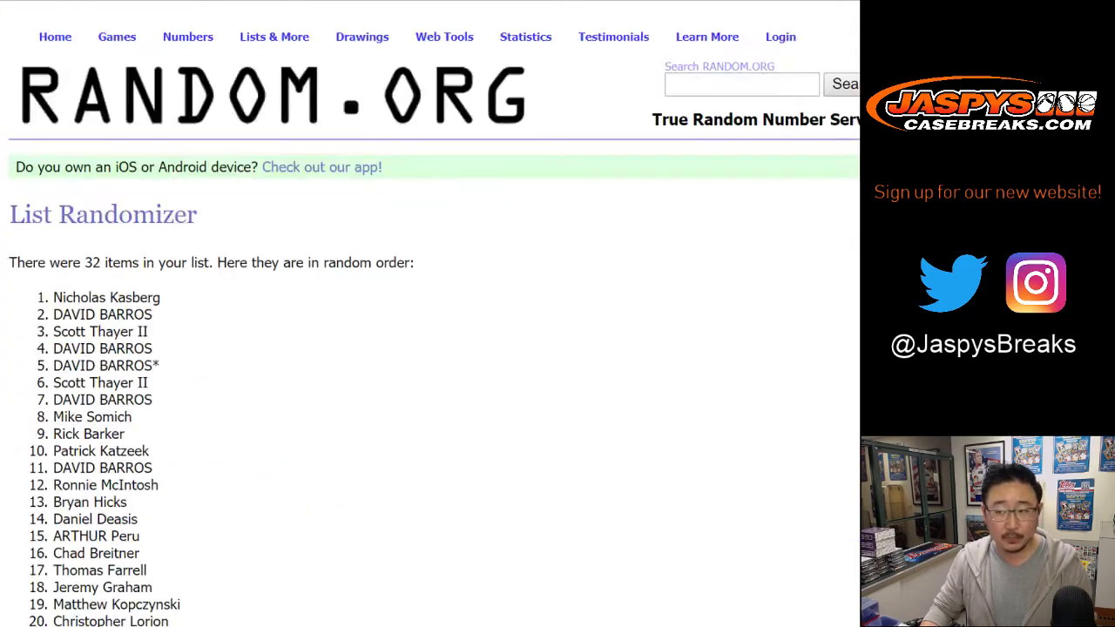
{"action": "scroll", "coordinate": [55, 515], "scroll_direction": "down", "scroll_amount": 5}
{"action": "left_click", "coordinate": [38, 515]}
{"action": "scroll", "coordinate": [38, 514], "scroll_direction": "down", "scroll_amount": 5}
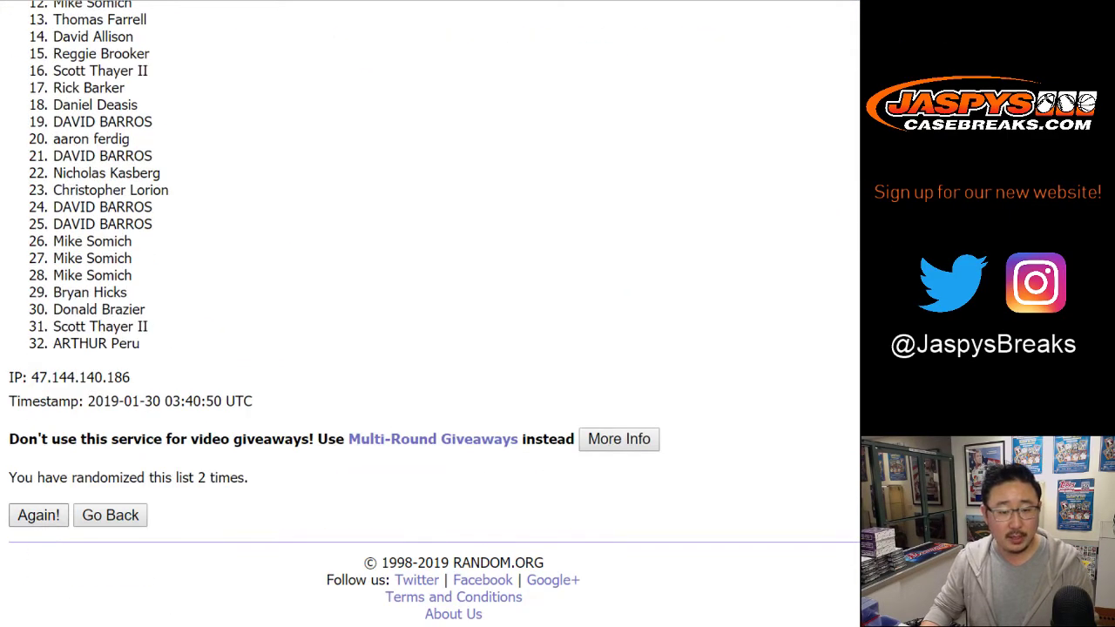
{"action": "left_click", "coordinate": [38, 515]}
{"action": "scroll", "coordinate": [39, 515], "scroll_direction": "down", "scroll_amount": 5}
{"action": "left_click", "coordinate": [38, 515]}
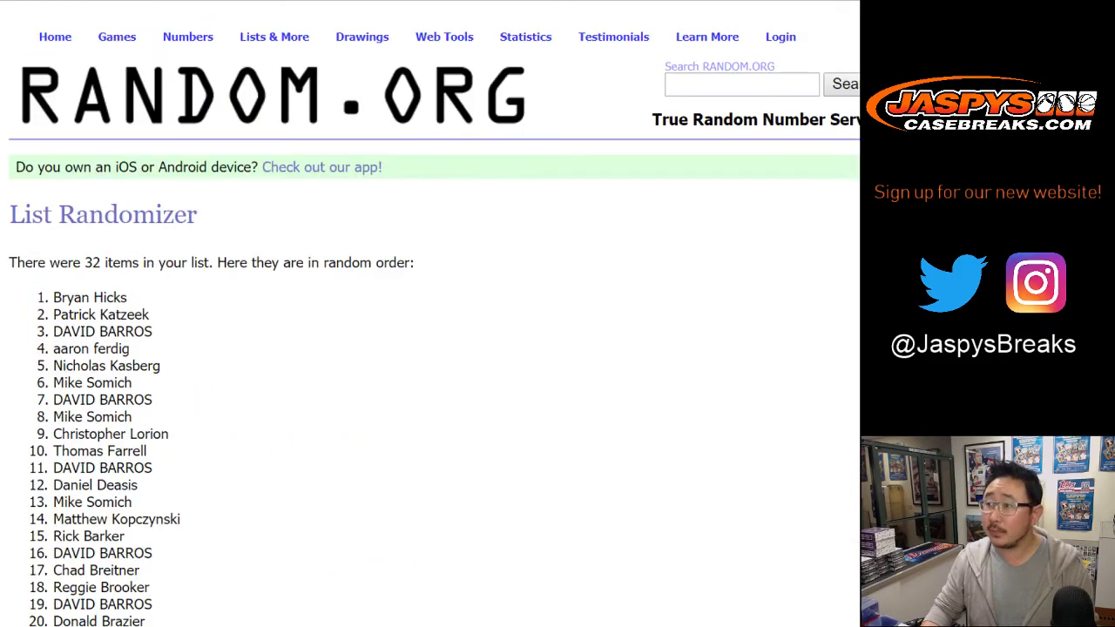
Copy all 32 randomized participant names into column A of the 1Box RT #8 spreadsheet, starting at A1
{"action": "scroll", "coordinate": [38, 515], "scroll_direction": "down", "scroll_amount": 5}
{"action": "scroll", "coordinate": [38, 515], "scroll_direction": "up", "scroll_amount": 5}
{"action": "left_click_drag", "start_coordinate": [53, 297], "coordinate": [153, 343]}
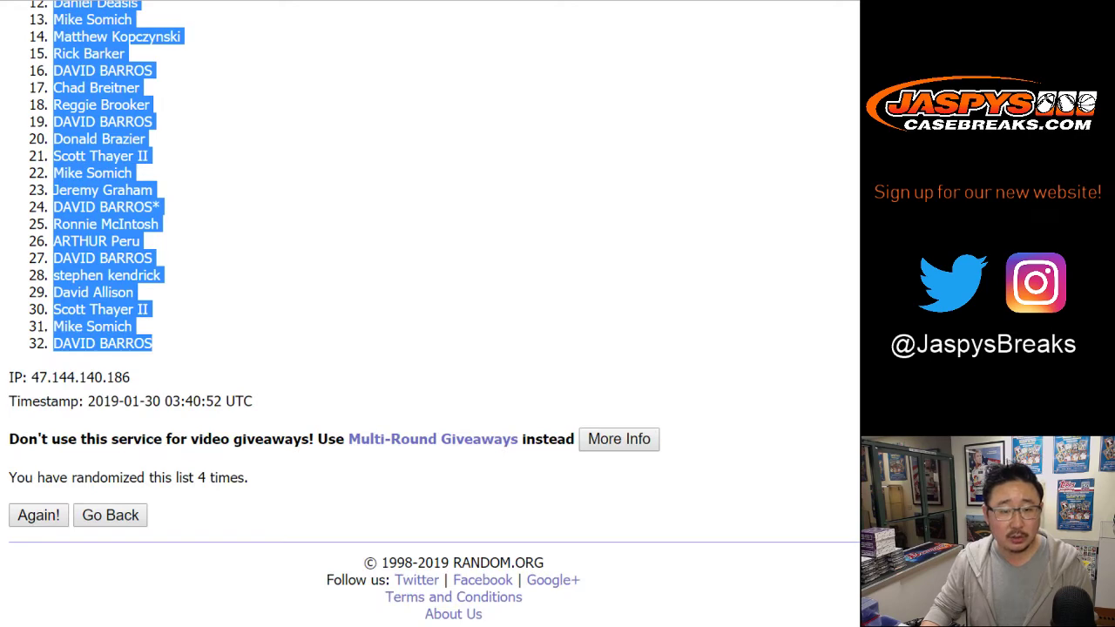
{"action": "key", "text": "ctrl+c"}
{"action": "key", "text": "alt+Tab"}
{"action": "left_click", "coordinate": [111, 122]}
{"action": "right_click", "coordinate": [112, 122]}
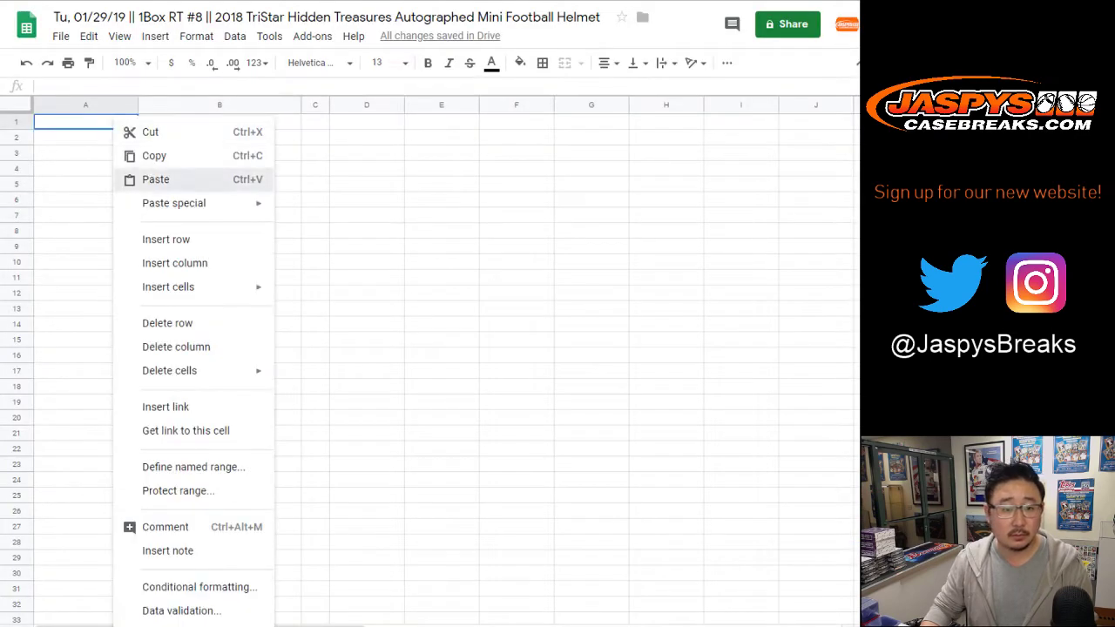
{"action": "left_click", "coordinate": [155, 180]}
Randomize the NFL team list four times in its own List Randomizer page
{"action": "key", "text": "alt+Tab"}
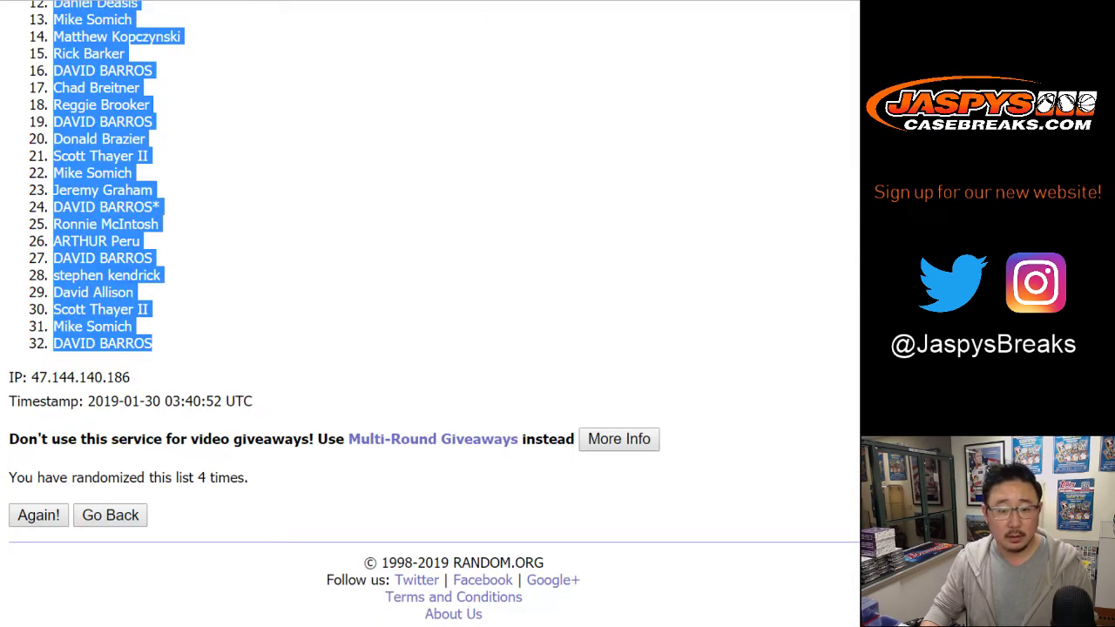
{"action": "key", "text": "ctrl+Tab"}
{"action": "key", "text": "ctrl+Tab"}
{"action": "scroll", "coordinate": [431, 314], "scroll_direction": "down", "scroll_amount": 3}
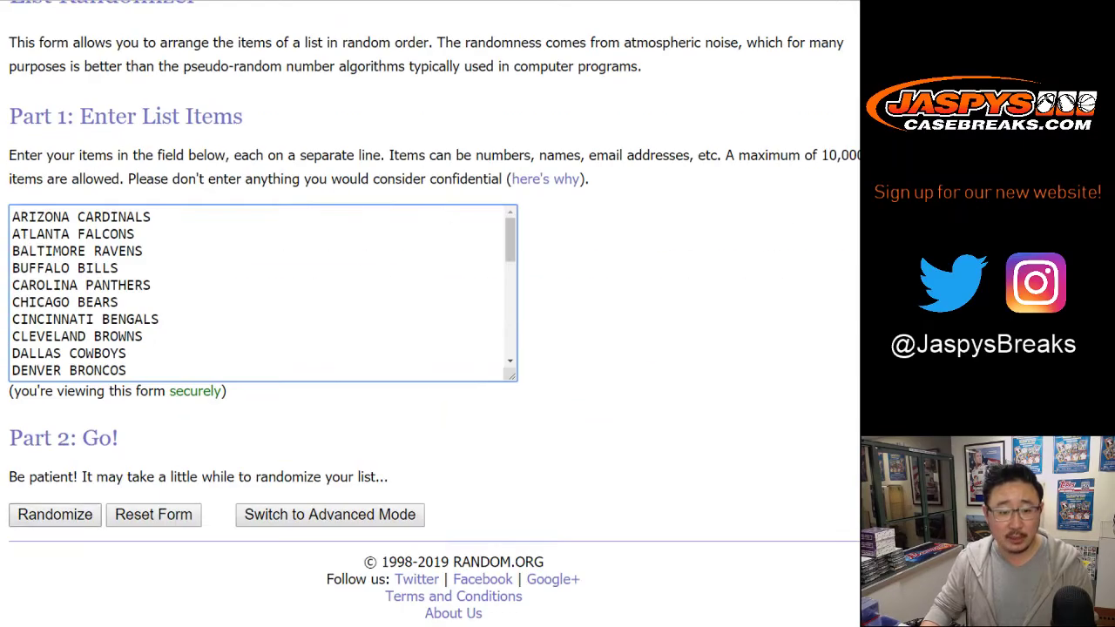
{"action": "left_click", "coordinate": [55, 515]}
{"action": "scroll", "coordinate": [44, 515], "scroll_direction": "down", "scroll_amount": 5}
{"action": "left_click", "coordinate": [44, 515]}
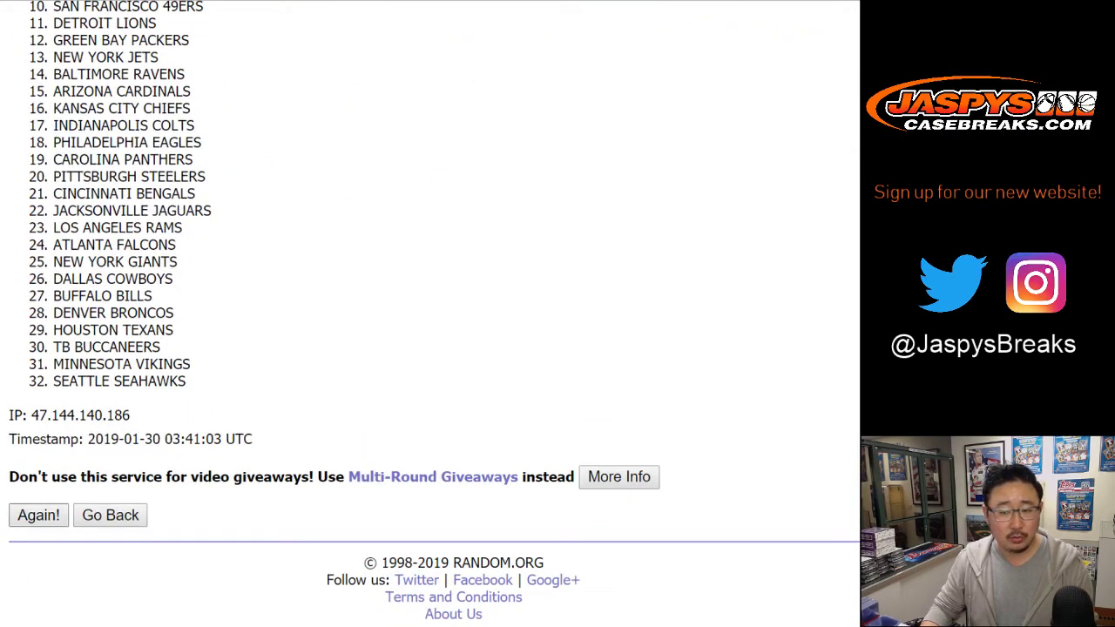
{"action": "scroll", "coordinate": [44, 514], "scroll_direction": "down", "scroll_amount": 5}
{"action": "left_click", "coordinate": [37, 515]}
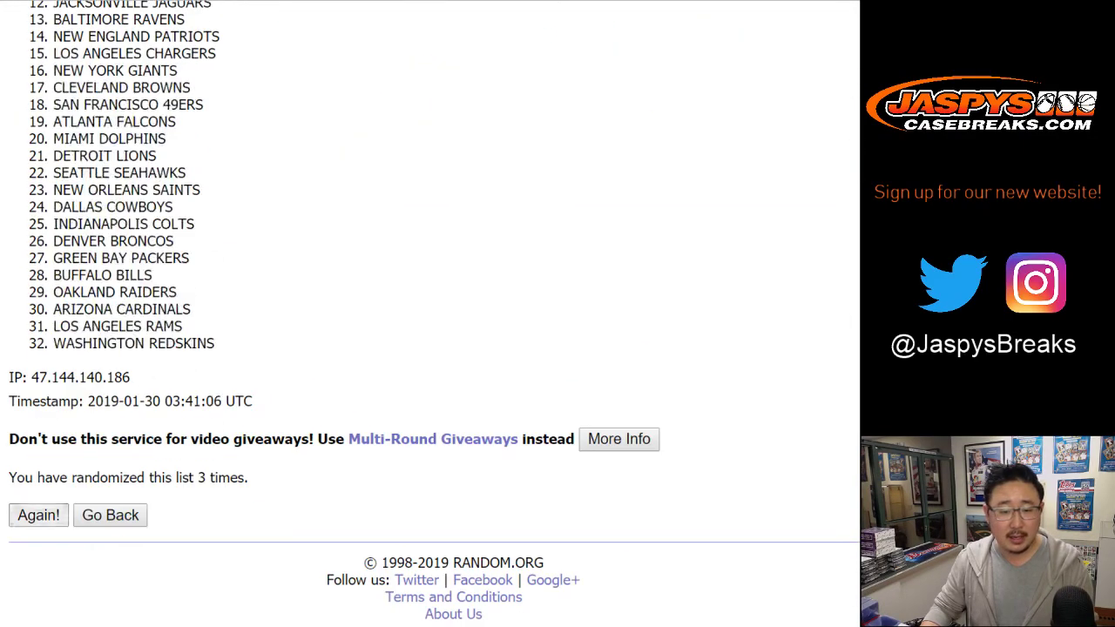
{"action": "left_click", "coordinate": [37, 515]}
Copy all 32 randomized NFL teams into column B of the 1Box RT #8 spreadsheet, starting at B1
{"action": "scroll", "coordinate": [427, 314], "scroll_direction": "up", "scroll_amount": 5}
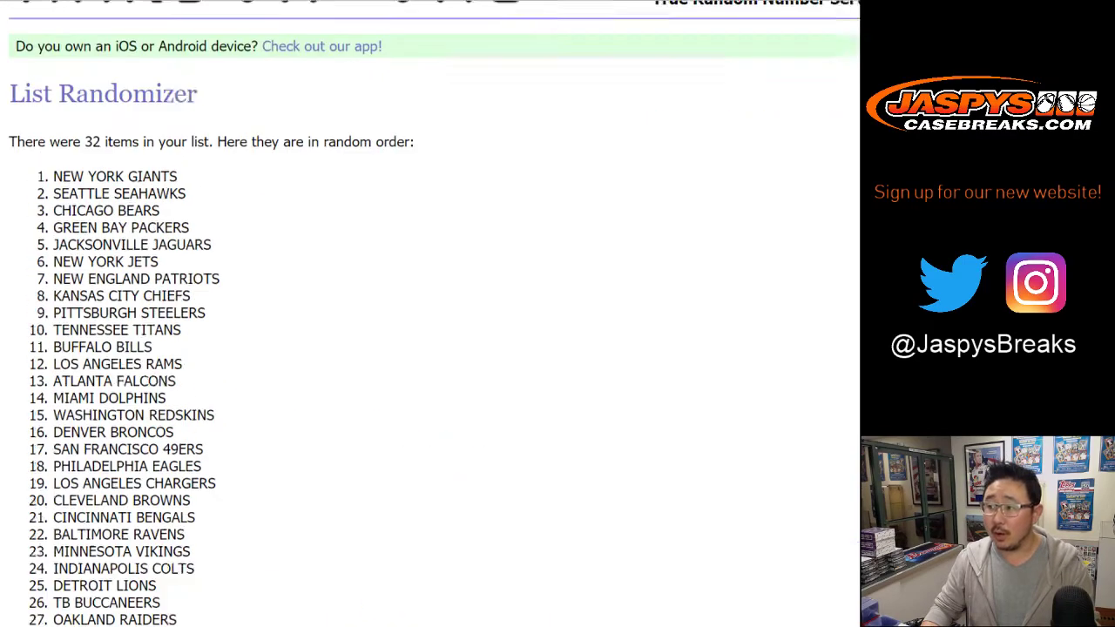
{"action": "left_click_drag", "start_coordinate": [52, 246], "coordinate": [193, 343]}
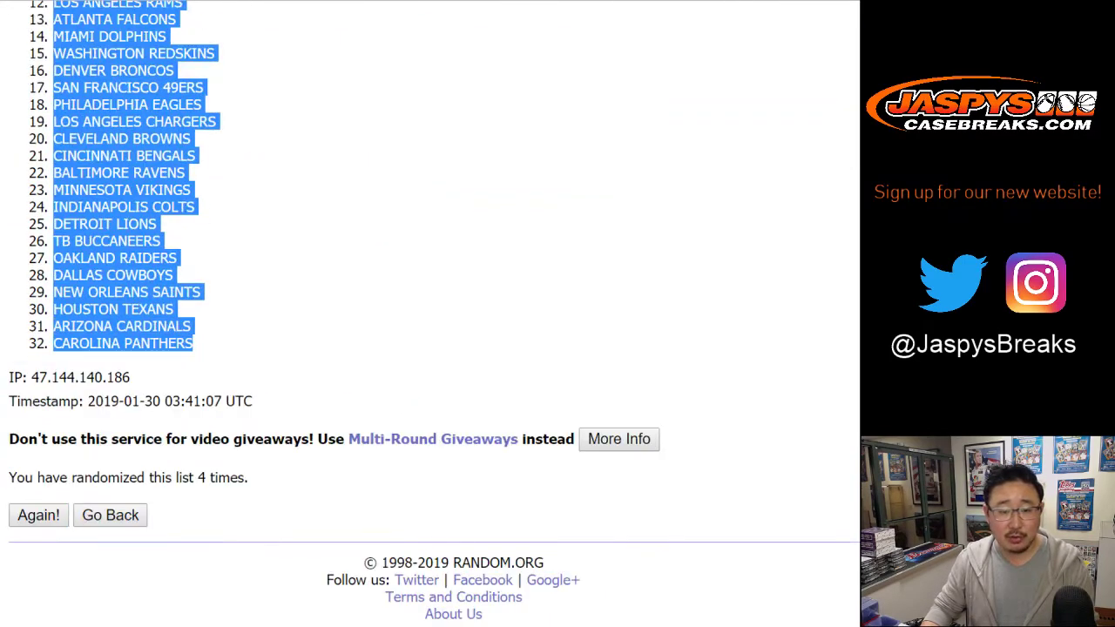
{"action": "key", "text": "ctrl+Tab"}
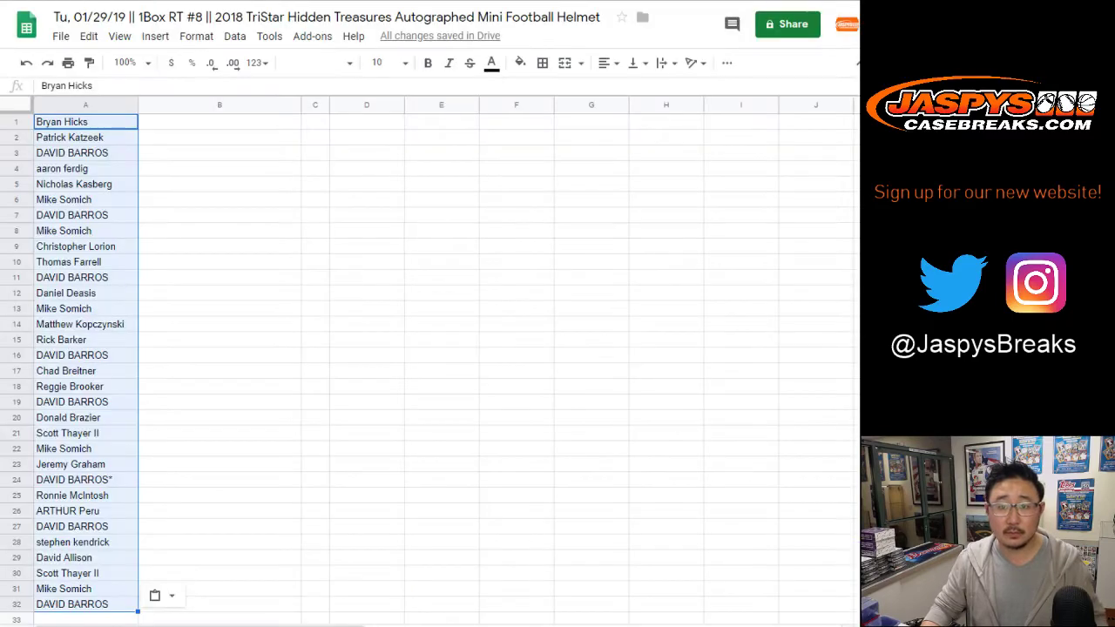
{"action": "right_click", "coordinate": [165, 123]}
{"action": "left_click", "coordinate": [202, 183]}
Format the whole sheet in Helvetica Neue at font size 14
{"action": "left_click", "coordinate": [17, 105]}
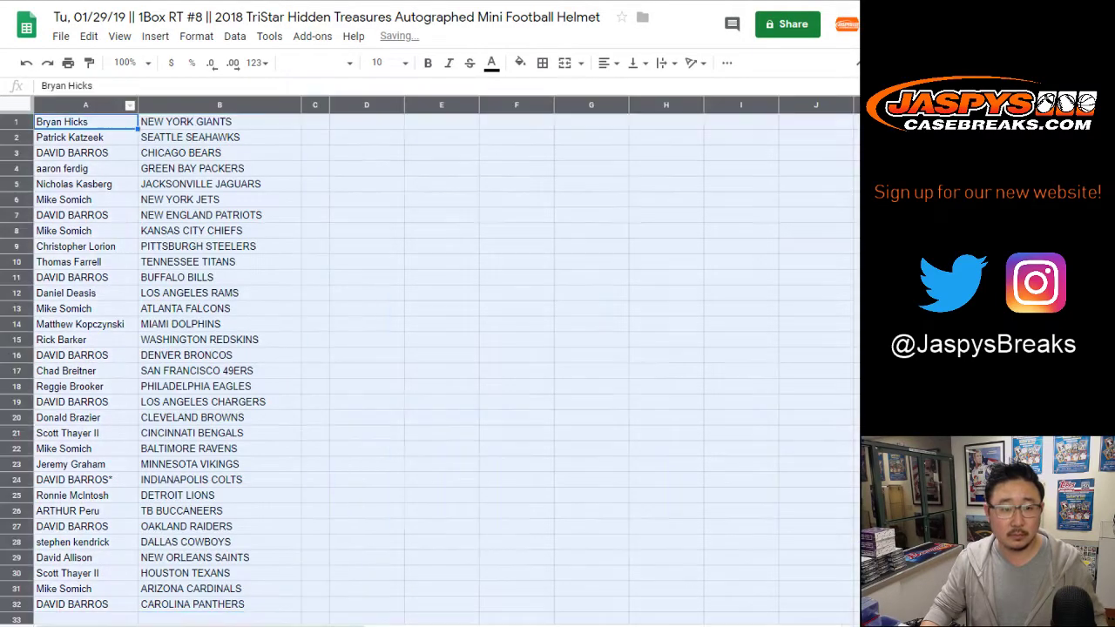
{"action": "left_click", "coordinate": [323, 63]}
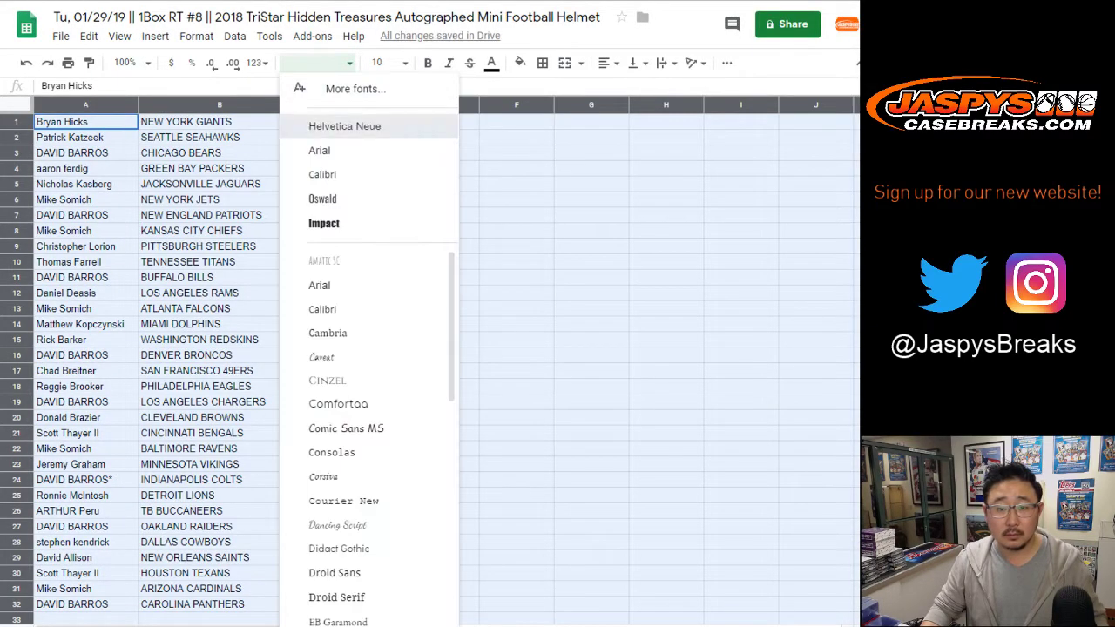
{"action": "left_click", "coordinate": [383, 124]}
{"action": "left_click", "coordinate": [383, 63]}
{"action": "left_click", "coordinate": [382, 254]}
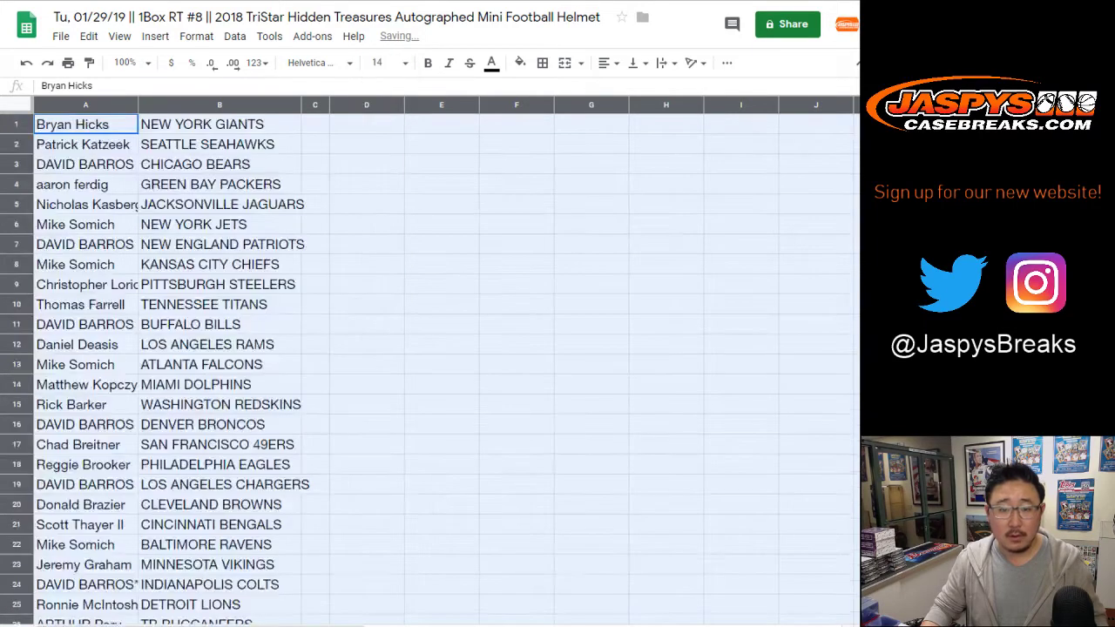
{"action": "left_click", "coordinate": [405, 63]}
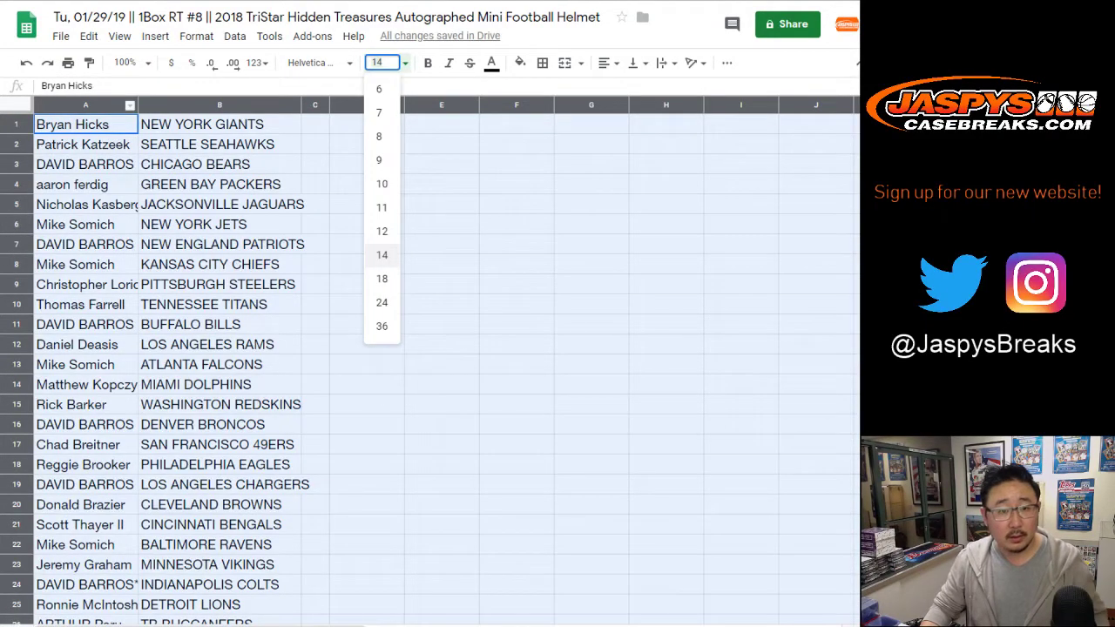
Set the sheet zoom to 150% and fit the column widths to the names and teams
{"action": "left_click", "coordinate": [127, 63]}
{"action": "left_click", "coordinate": [131, 208]}
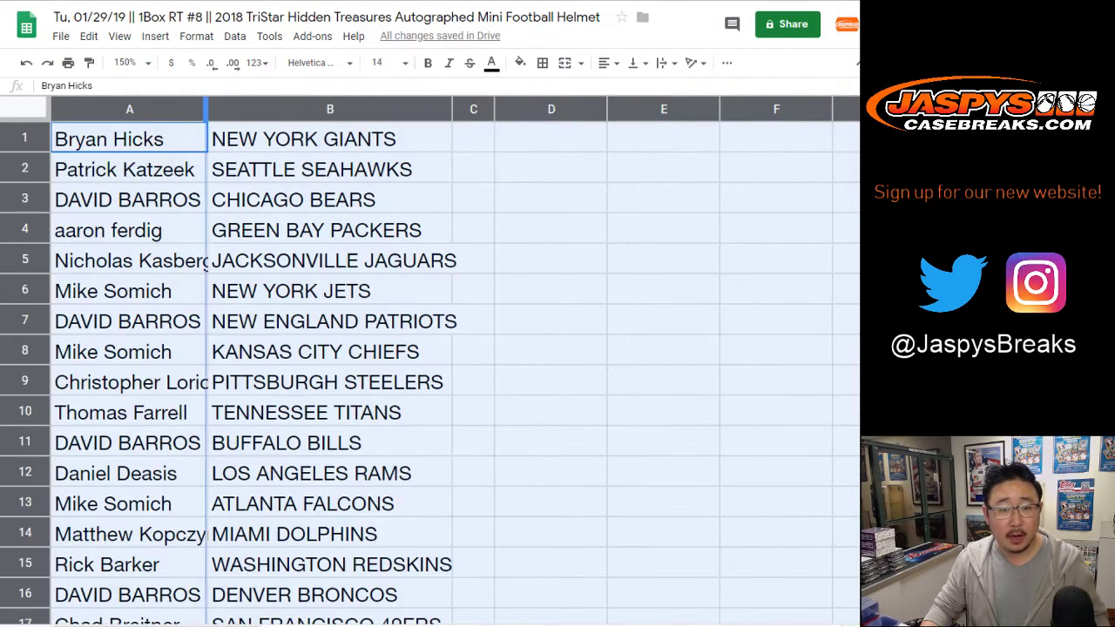
{"action": "double_click", "coordinate": [206, 104]}
Go through the participant and team pairings one row at a time, selecting each row from row 2 to row 32
{"action": "left_click", "coordinate": [24, 168]}
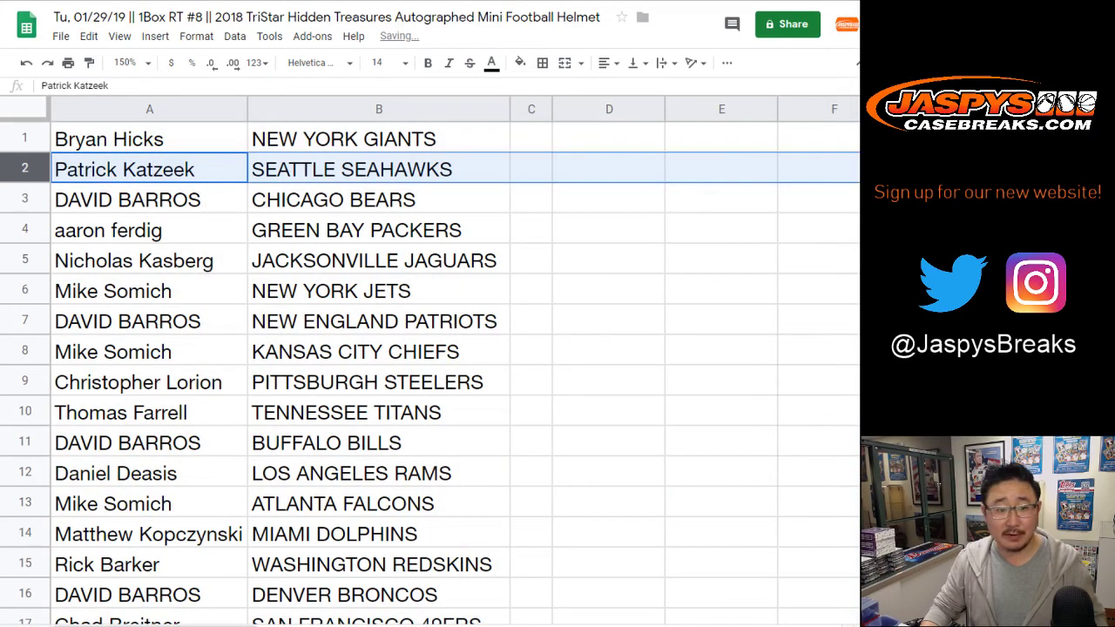
{"action": "left_click", "coordinate": [24, 199]}
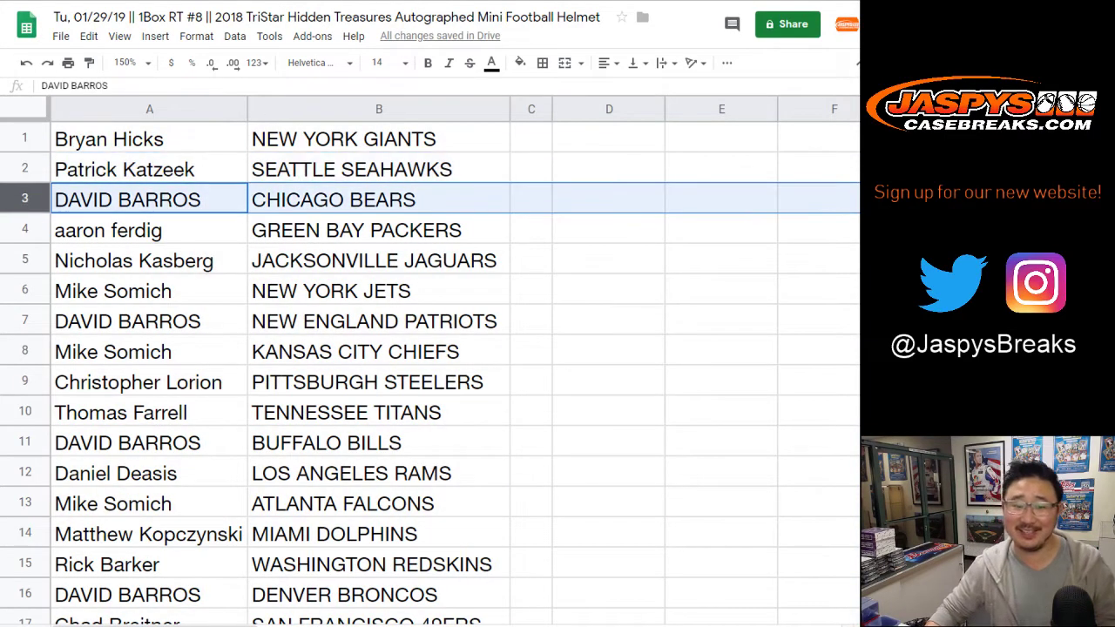
{"action": "left_click", "coordinate": [25, 229]}
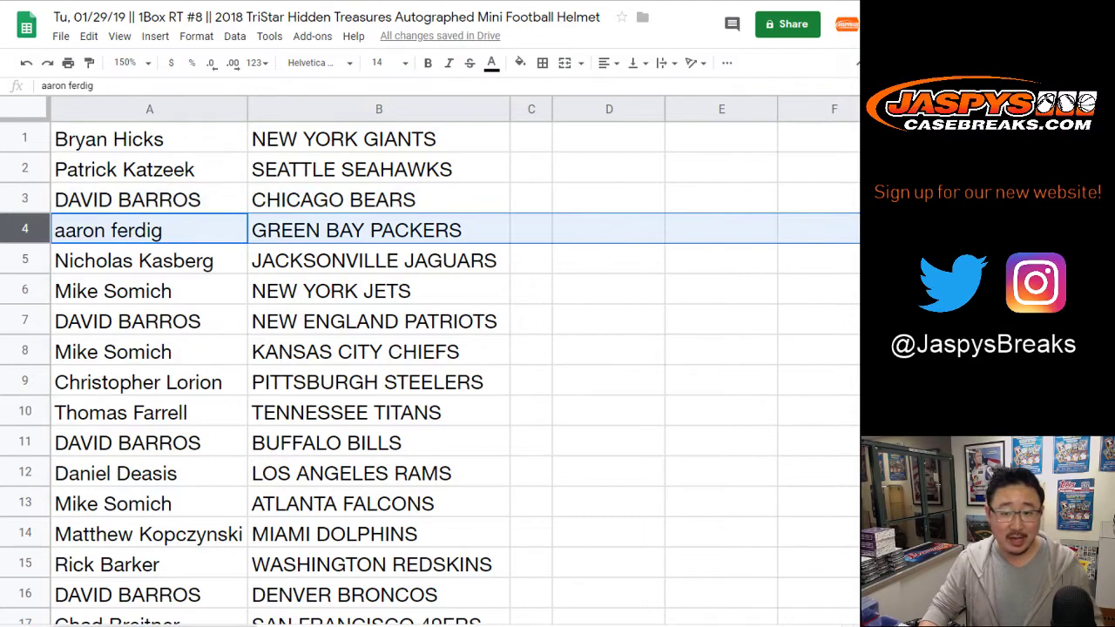
{"action": "left_click", "coordinate": [24, 260]}
{"action": "left_click", "coordinate": [24, 290]}
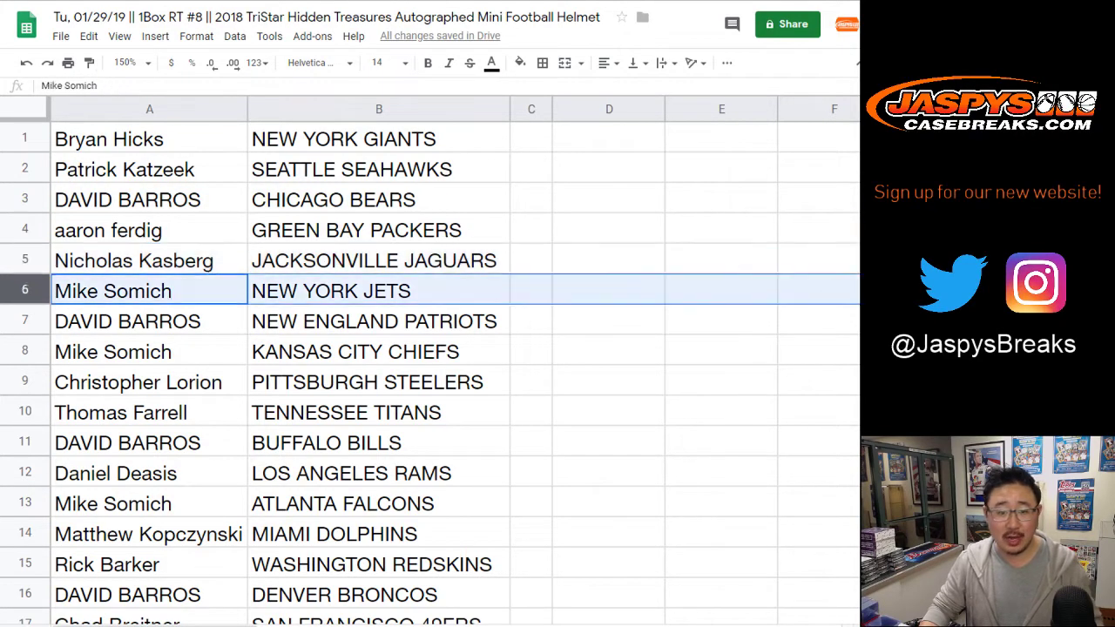
{"action": "scroll", "coordinate": [25, 290], "scroll_direction": "down", "scroll_amount": 3}
{"action": "scroll", "coordinate": [25, 290], "scroll_direction": "up", "scroll_amount": 1}
{"action": "left_click", "coordinate": [25, 199]}
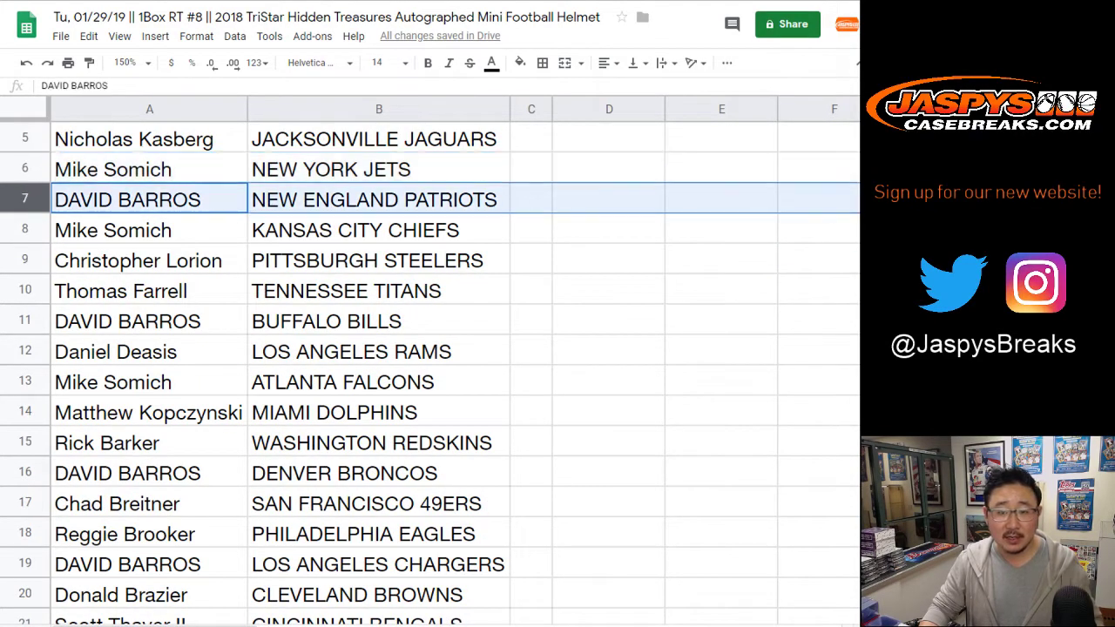
{"action": "left_click", "coordinate": [25, 230]}
{"action": "left_click", "coordinate": [24, 260]}
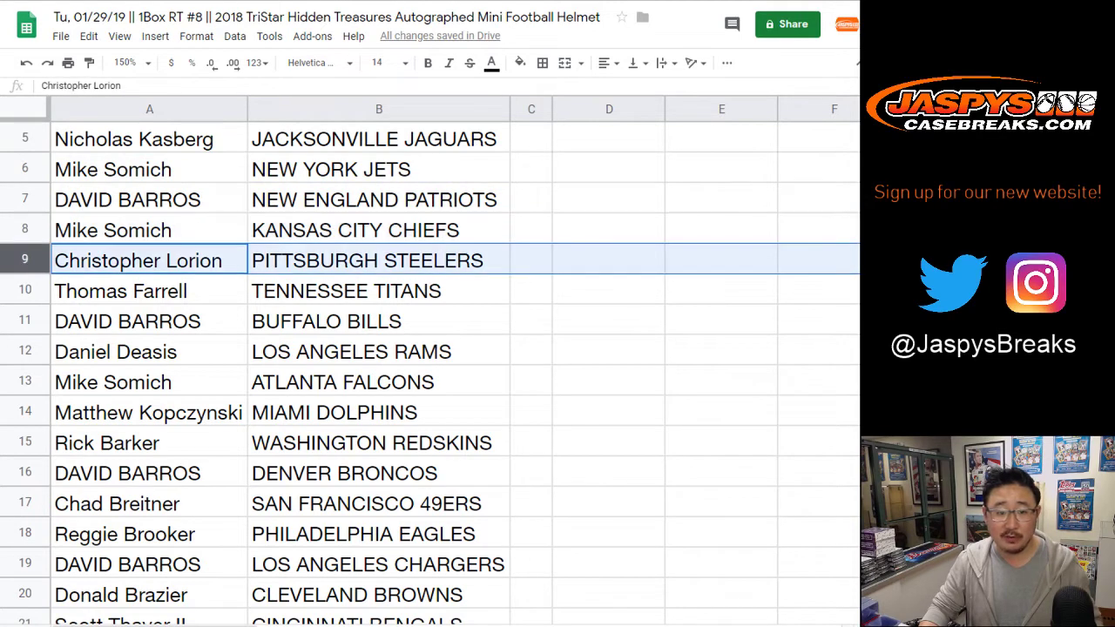
{"action": "left_click", "coordinate": [24, 290]}
{"action": "left_click", "coordinate": [25, 320]}
{"action": "left_click", "coordinate": [25, 351]}
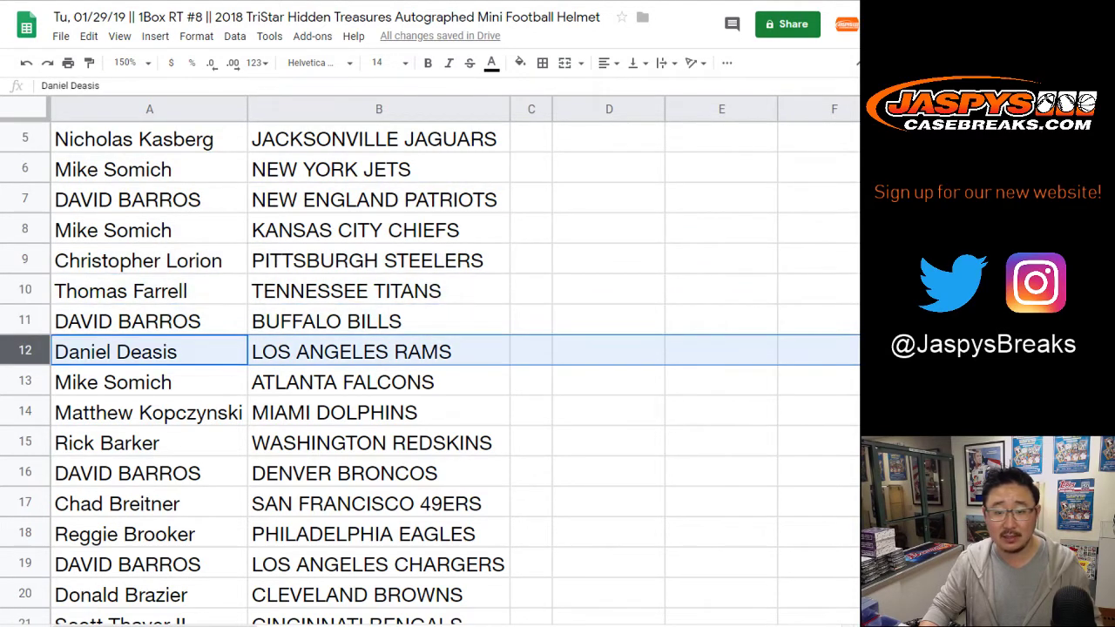
{"action": "scroll", "coordinate": [25, 351], "scroll_direction": "down", "scroll_amount": 2}
{"action": "left_click", "coordinate": [25, 259]}
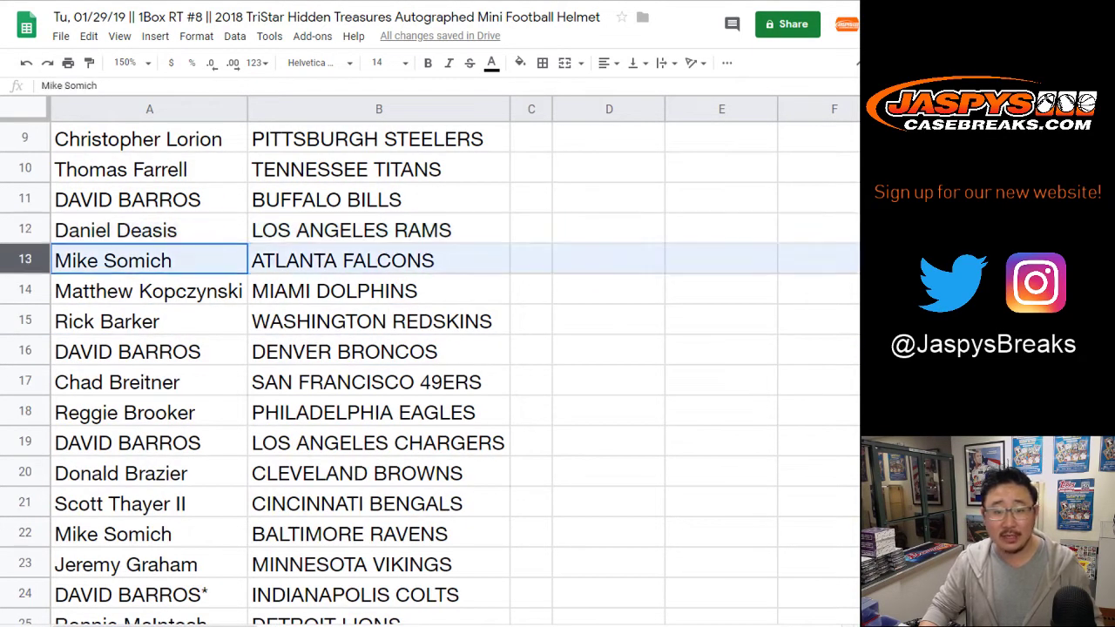
{"action": "left_click_drag", "start_coordinate": [24, 275], "coordinate": [25, 275]}
{"action": "left_click", "coordinate": [25, 290]}
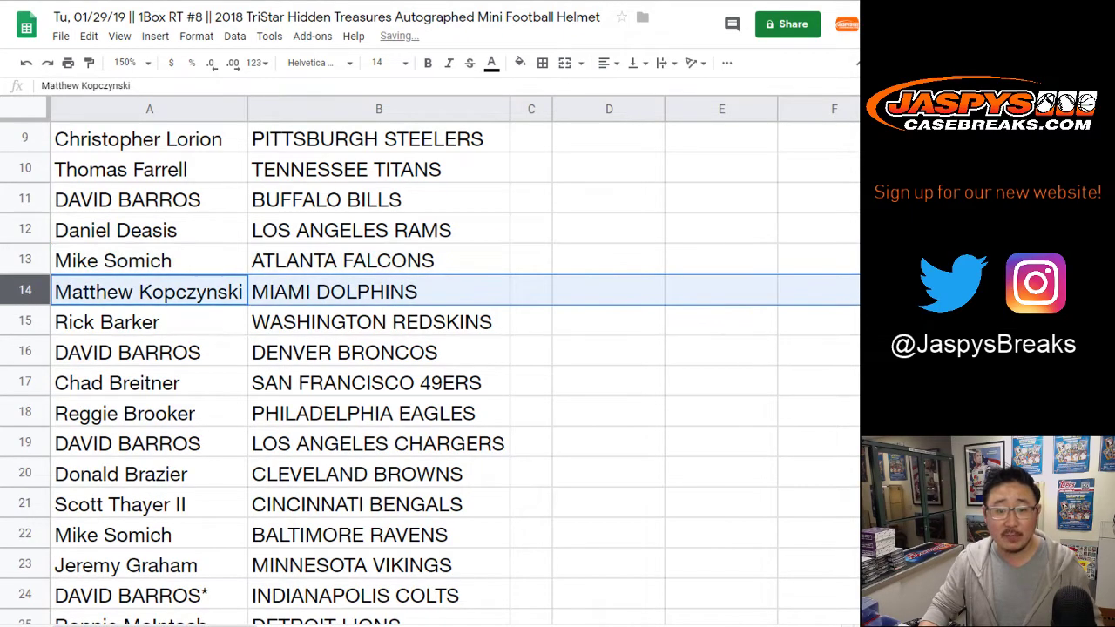
{"action": "left_click", "coordinate": [25, 321]}
{"action": "left_click", "coordinate": [24, 351]}
{"action": "left_click", "coordinate": [24, 381]}
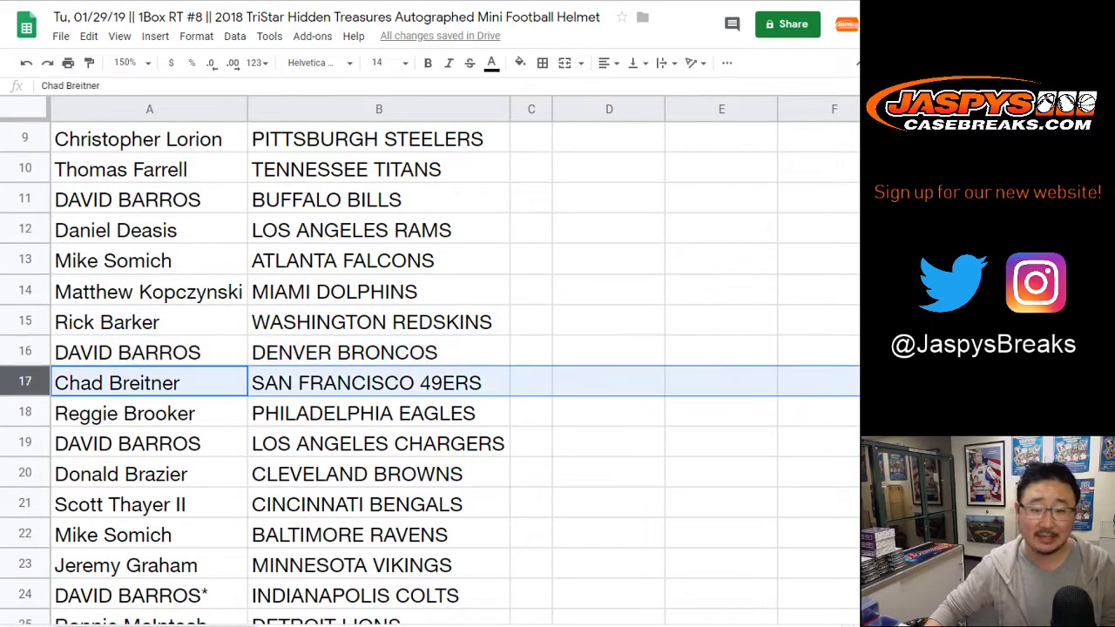
{"action": "scroll", "coordinate": [24, 382], "scroll_direction": "down", "scroll_amount": 1}
{"action": "left_click", "coordinate": [24, 290]}
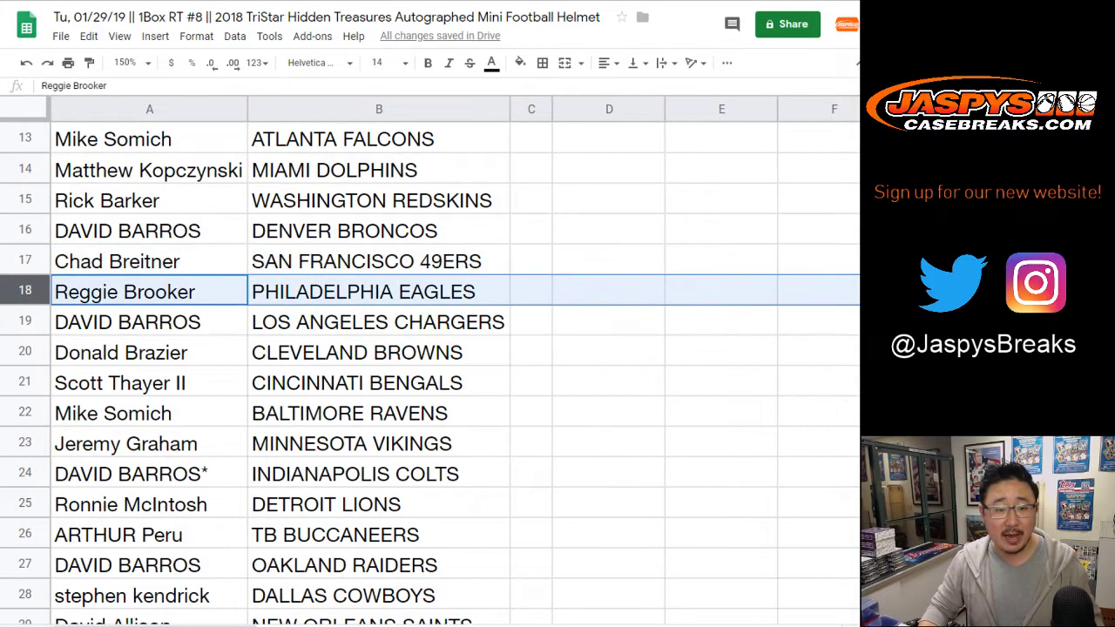
{"action": "left_click", "coordinate": [24, 320]}
{"action": "scroll", "coordinate": [24, 320], "scroll_direction": "down", "scroll_amount": 1}
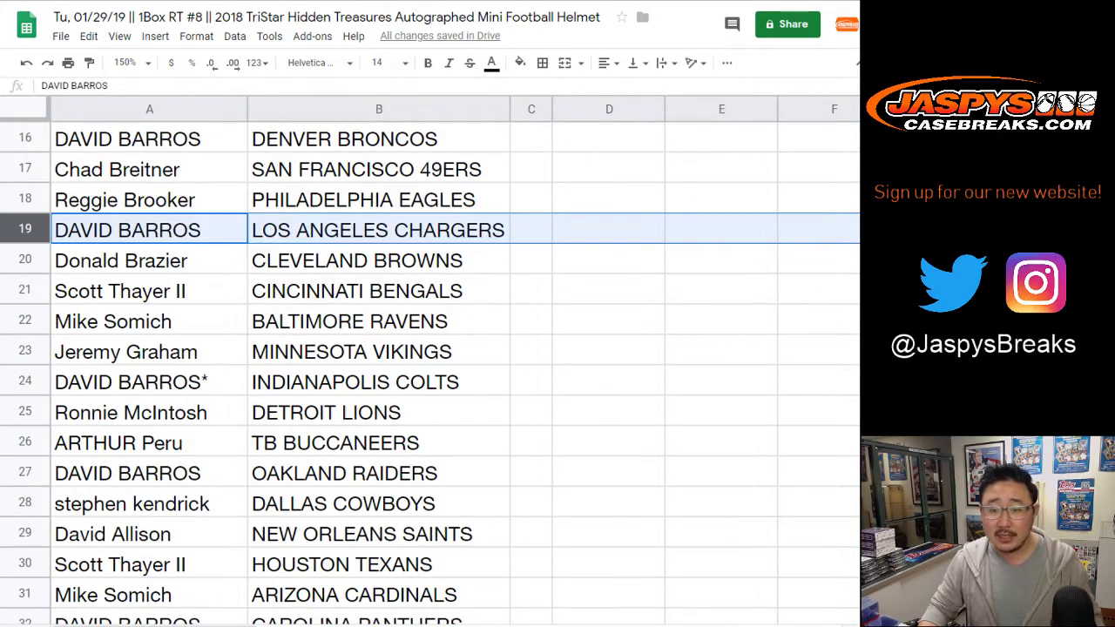
{"action": "left_click", "coordinate": [25, 260]}
{"action": "left_click", "coordinate": [24, 290]}
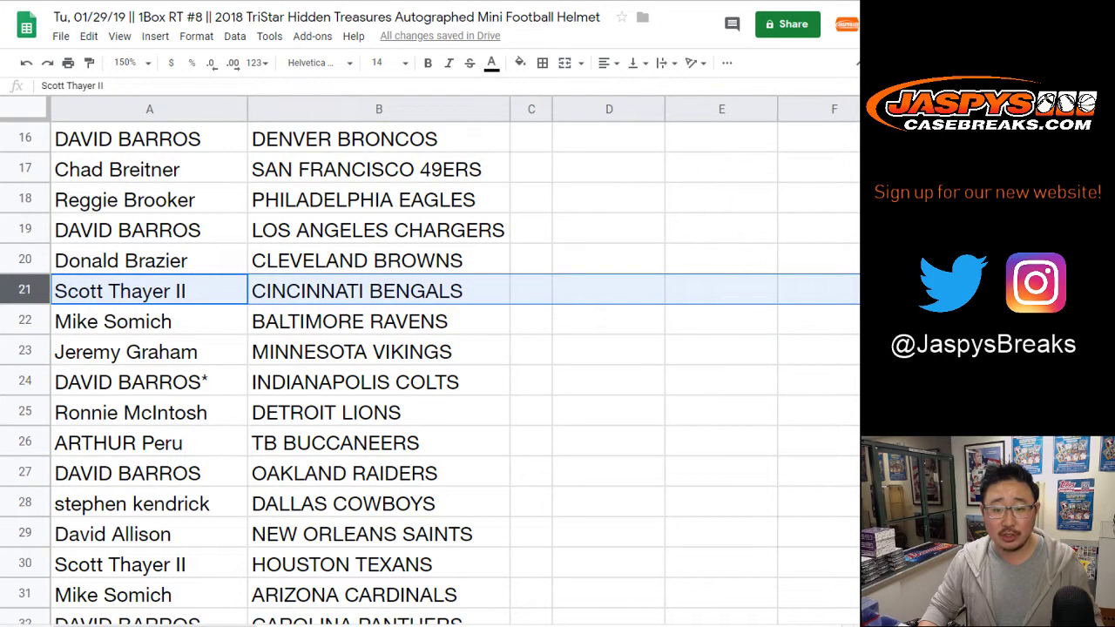
{"action": "left_click", "coordinate": [24, 321]}
{"action": "scroll", "coordinate": [25, 321], "scroll_direction": "down", "scroll_amount": 1}
{"action": "left_click", "coordinate": [24, 229]}
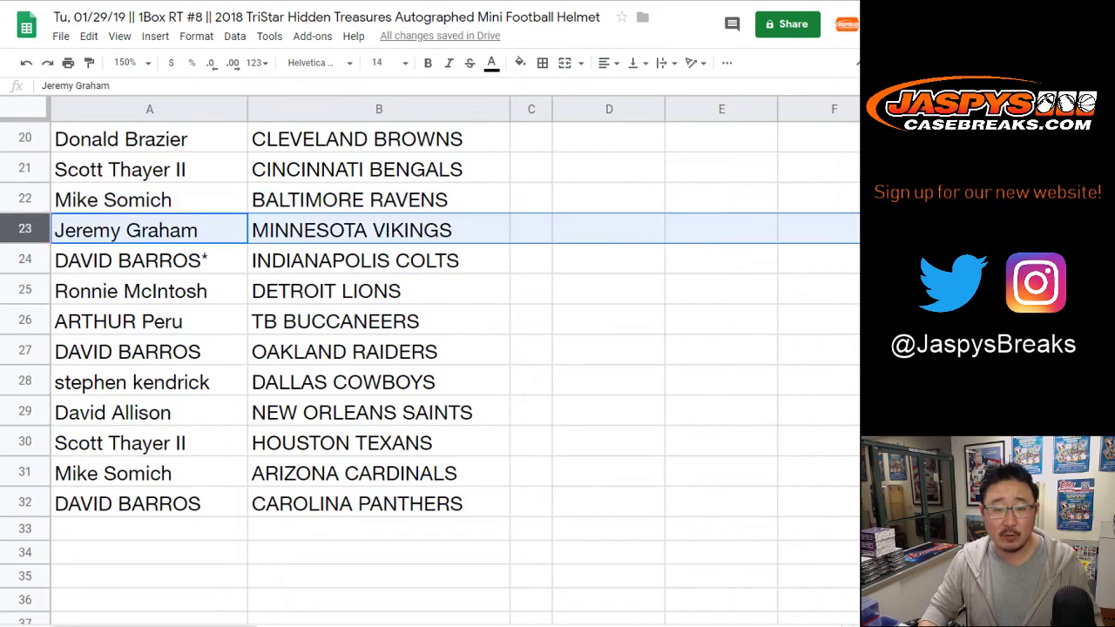
{"action": "left_click", "coordinate": [24, 260]}
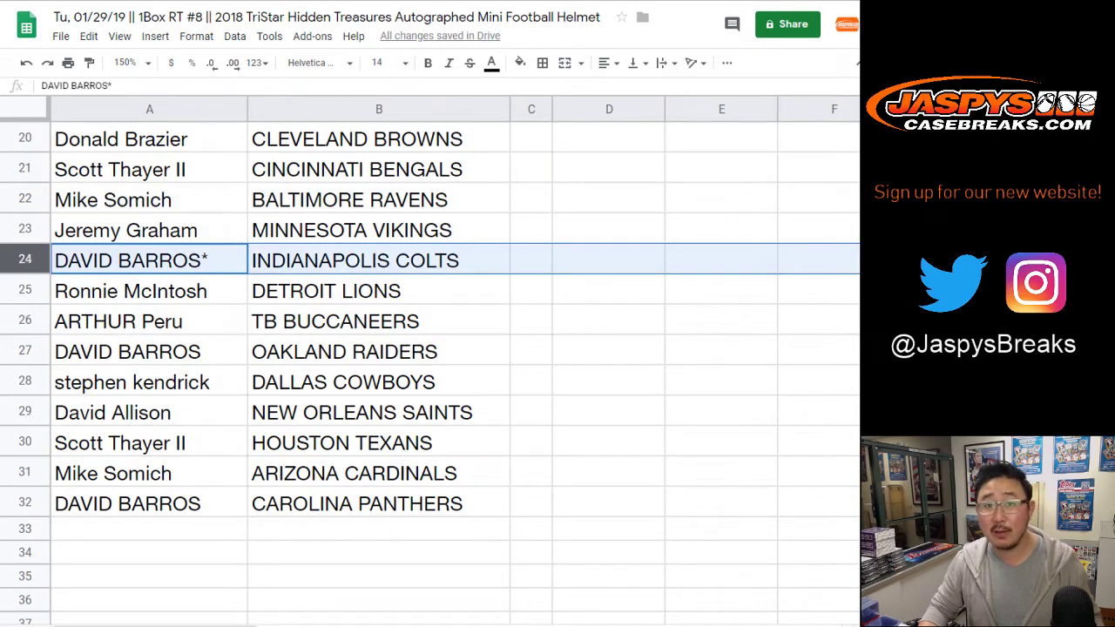
{"action": "left_click", "coordinate": [25, 290]}
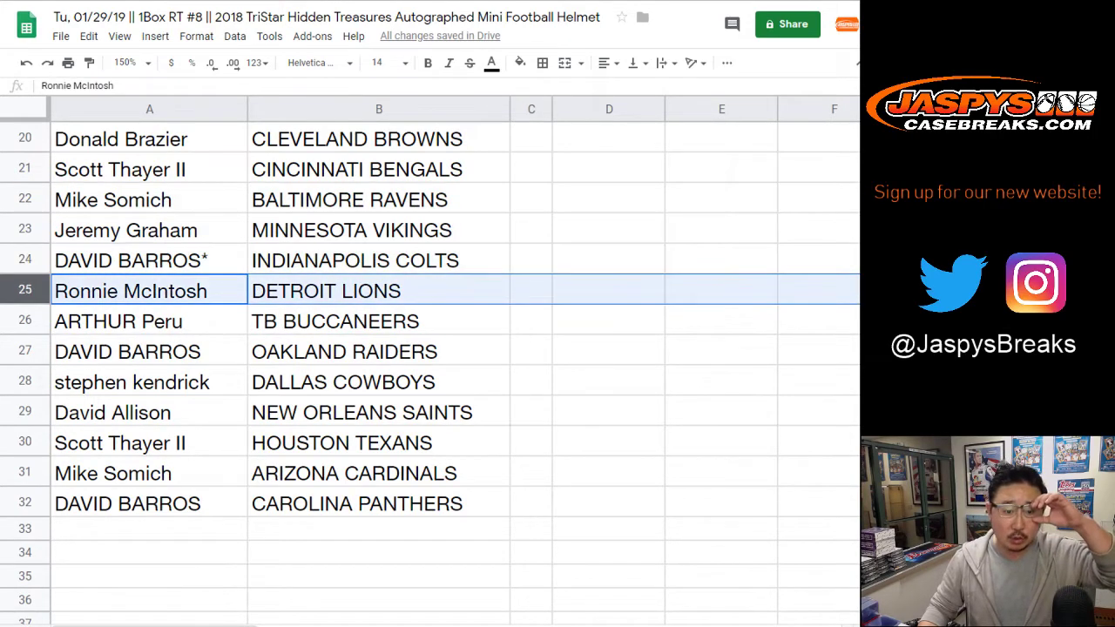
{"action": "left_click", "coordinate": [25, 320]}
{"action": "left_click", "coordinate": [24, 351]}
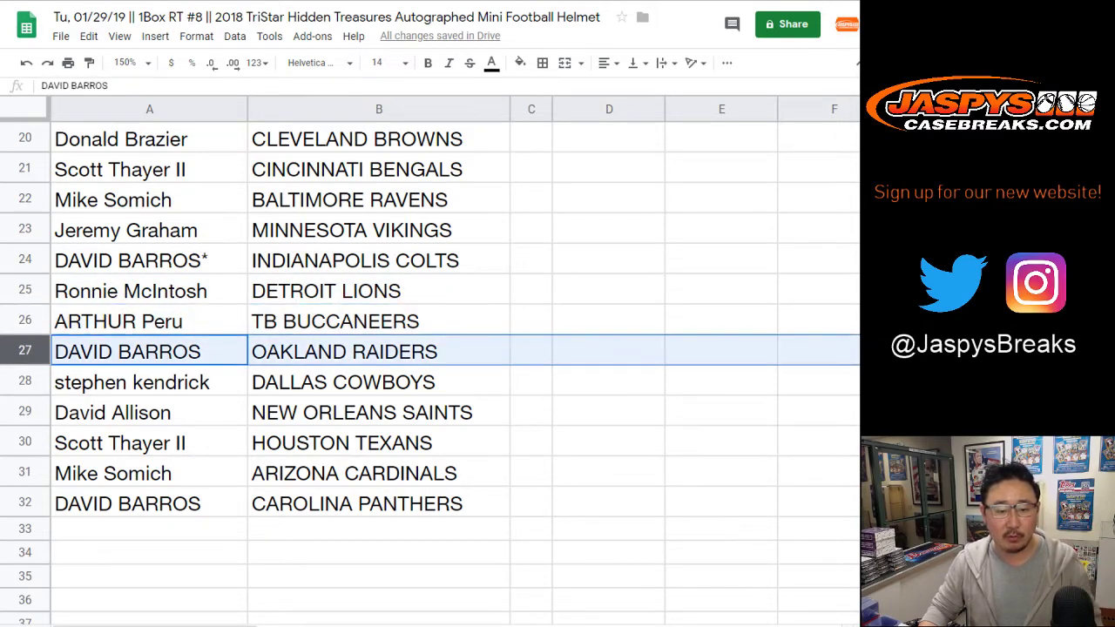
{"action": "left_click", "coordinate": [24, 382]}
{"action": "left_click", "coordinate": [24, 412]}
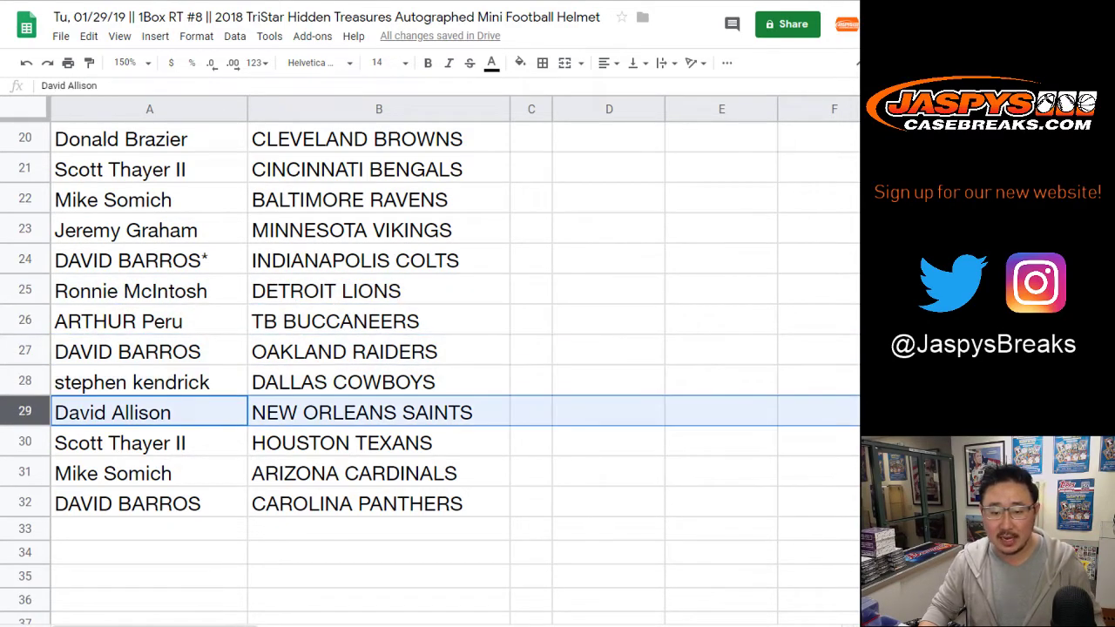
{"action": "left_click", "coordinate": [24, 442]}
{"action": "left_click", "coordinate": [24, 473]}
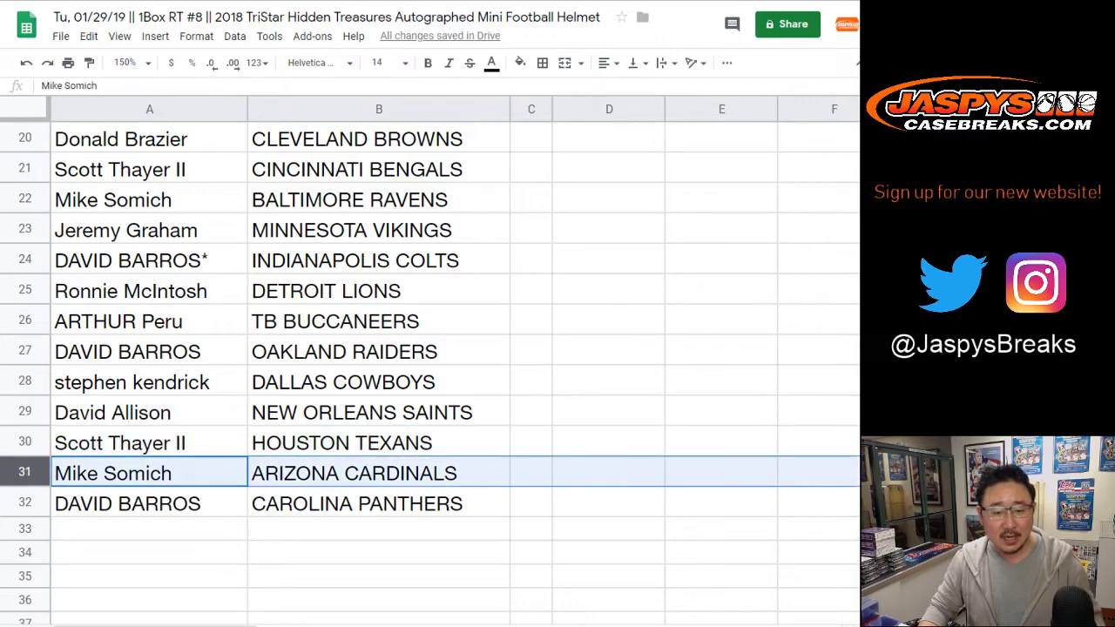
{"action": "scroll", "coordinate": [430, 366], "scroll_direction": "down", "scroll_amount": 2}
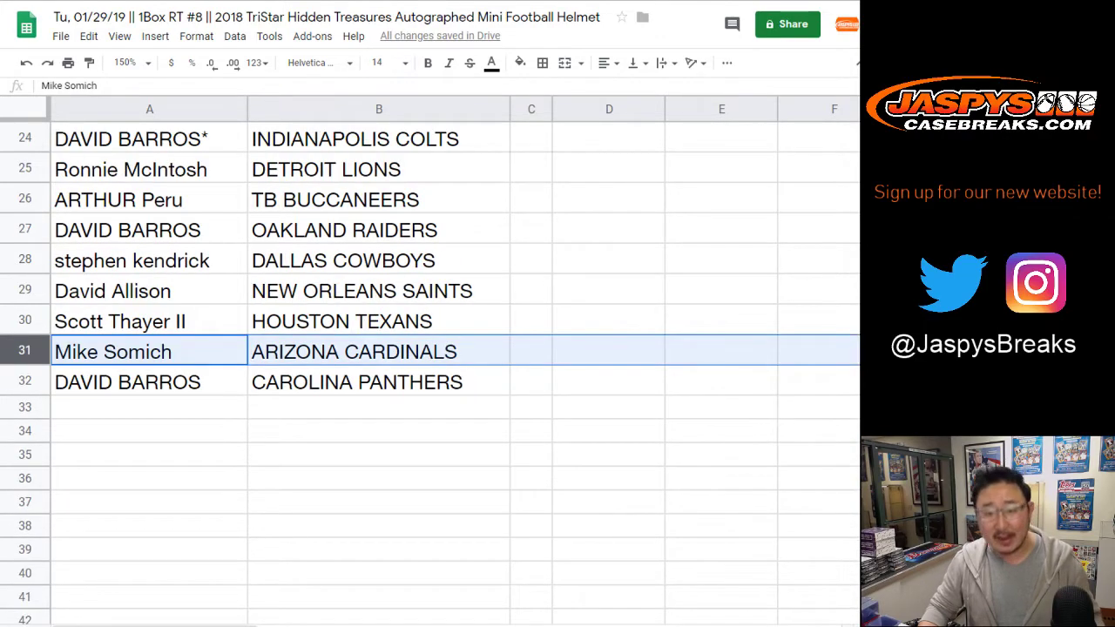
{"action": "left_click", "coordinate": [24, 381]}
Sort the sheet by the team names in column B, A to Z
{"action": "scroll", "coordinate": [430, 366], "scroll_direction": "up", "scroll_amount": 8}
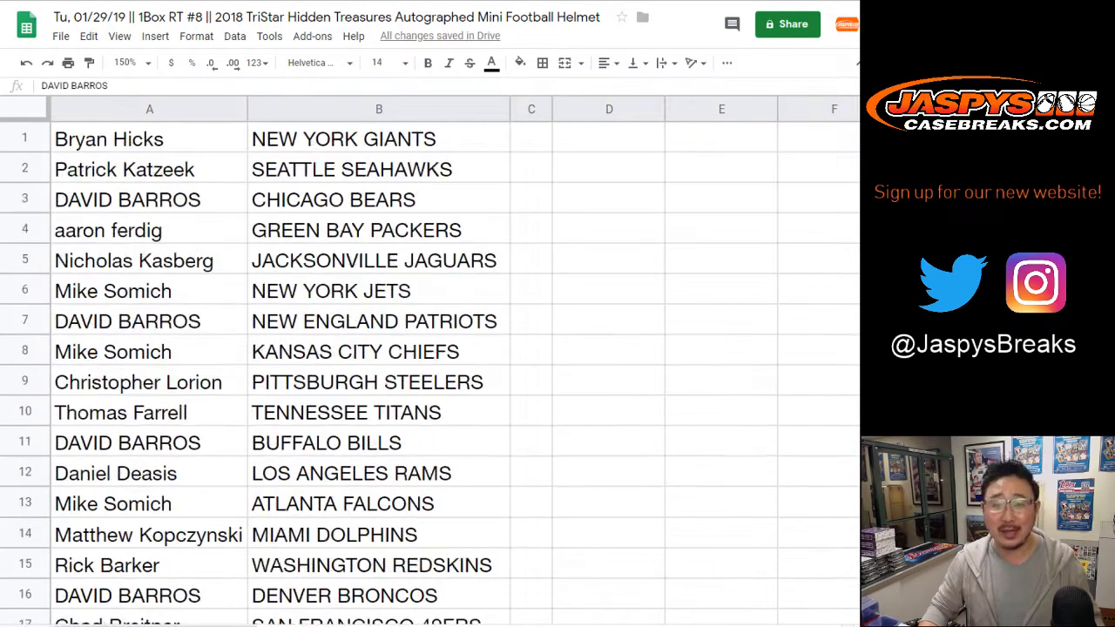
{"action": "left_click", "coordinate": [379, 109]}
{"action": "left_click", "coordinate": [234, 35]}
{"action": "left_click", "coordinate": [311, 53]}
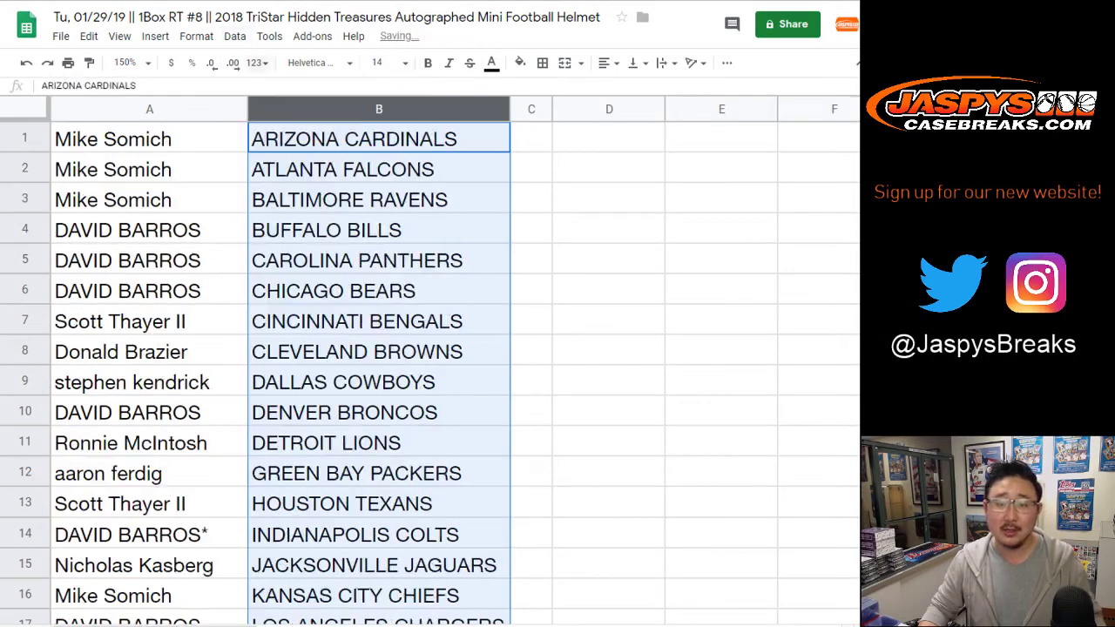
Apply all borders to the participant and team cells A1:B32
{"action": "left_click", "coordinate": [149, 139]}
{"action": "scroll", "coordinate": [379, 320], "scroll_direction": "down", "scroll_amount": 9}
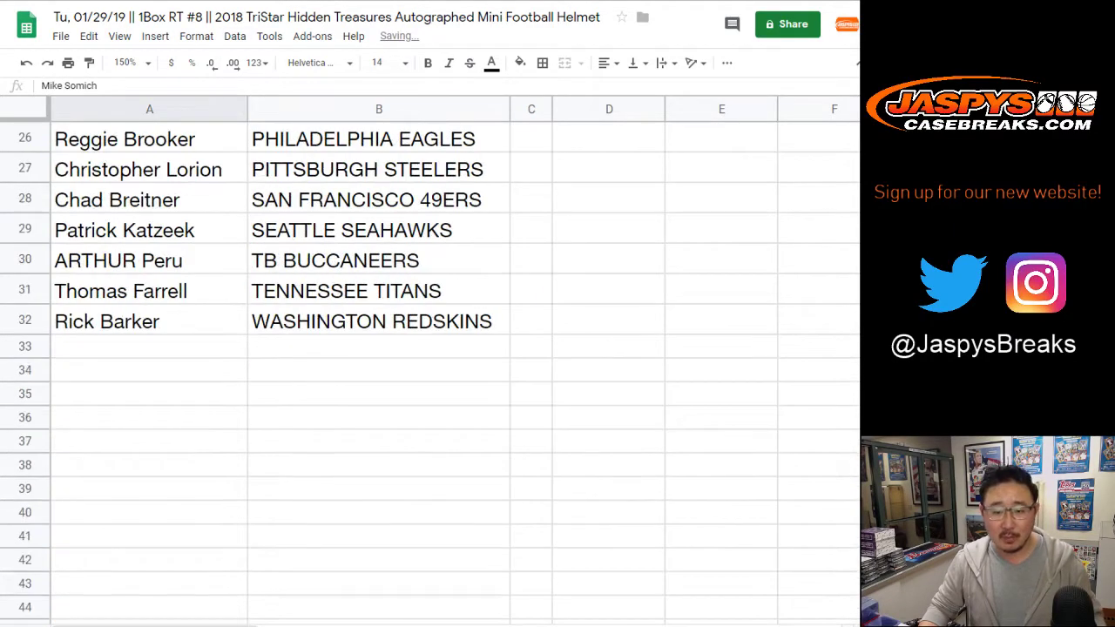
{"action": "left_click", "coordinate": [379, 321], "text": "shift"}
{"action": "scroll", "coordinate": [379, 320], "scroll_direction": "up", "scroll_amount": 6}
{"action": "scroll", "coordinate": [379, 321], "scroll_direction": "up", "scroll_amount": 3}
{"action": "left_click", "coordinate": [542, 63]}
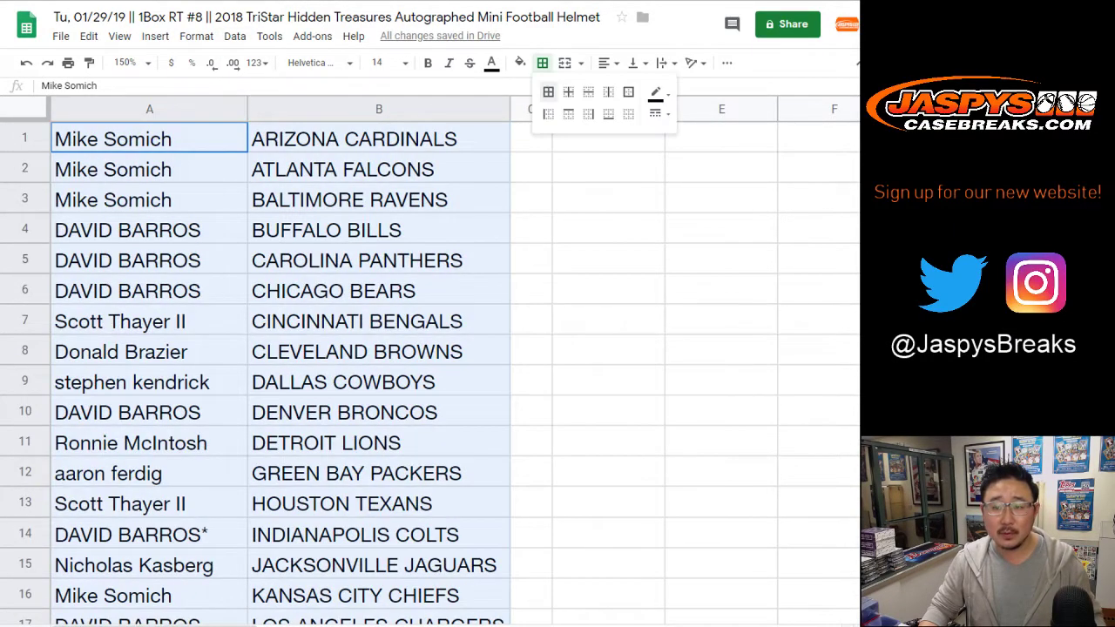
{"action": "left_click", "coordinate": [550, 92]}
{"action": "left_click", "coordinate": [608, 62]}
{"action": "left_click", "coordinate": [608, 88]}
Set the sheet zoom to 85% and the font size of A1:B32 to 13
{"action": "left_click", "coordinate": [127, 63]}
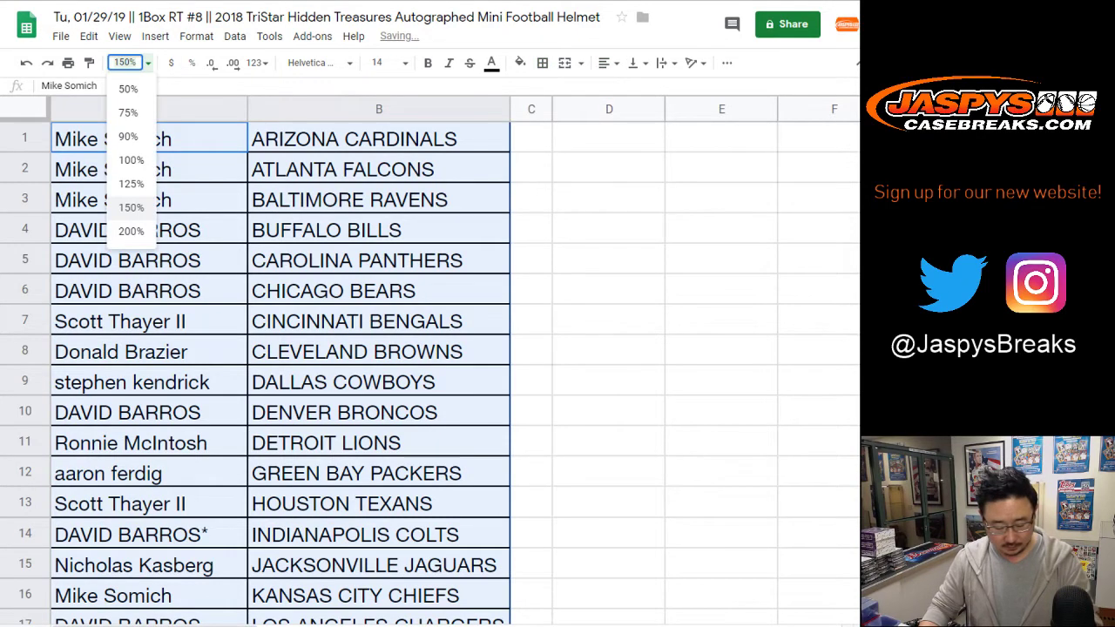
{"action": "type", "text": "85"}
{"action": "key", "text": "Return"}
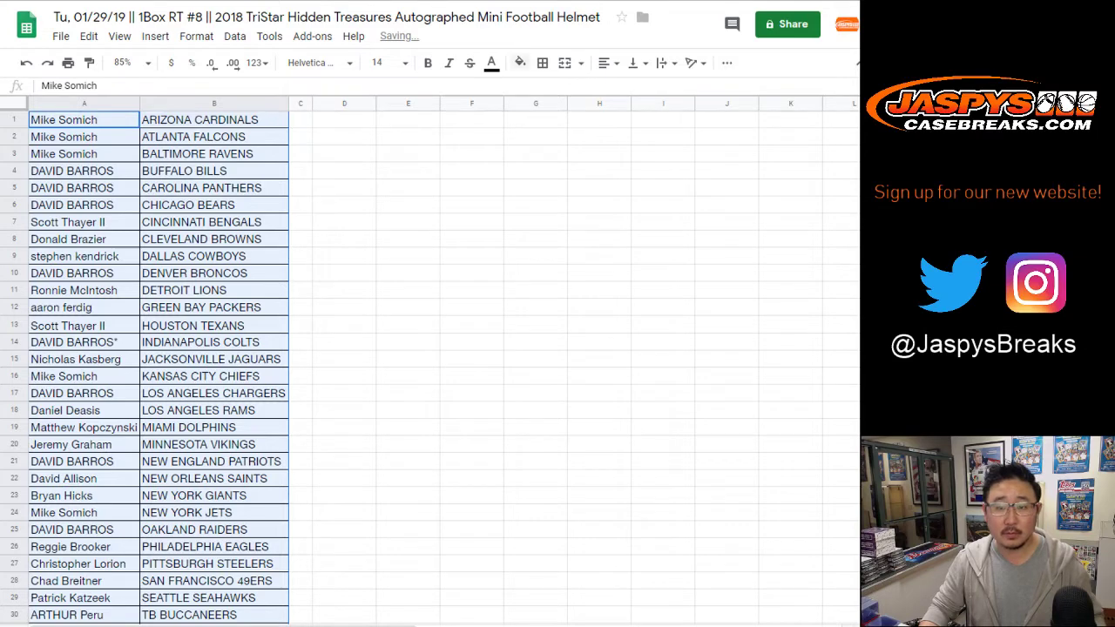
{"action": "left_click", "coordinate": [377, 63]}
{"action": "type", "text": "13"}
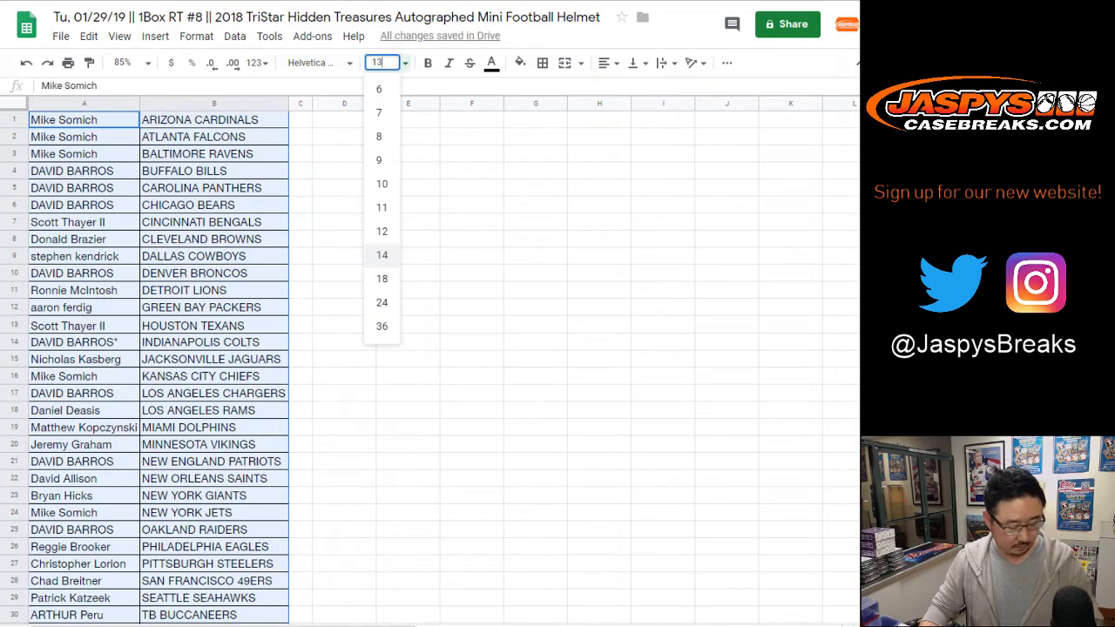
{"action": "key", "text": "Return"}
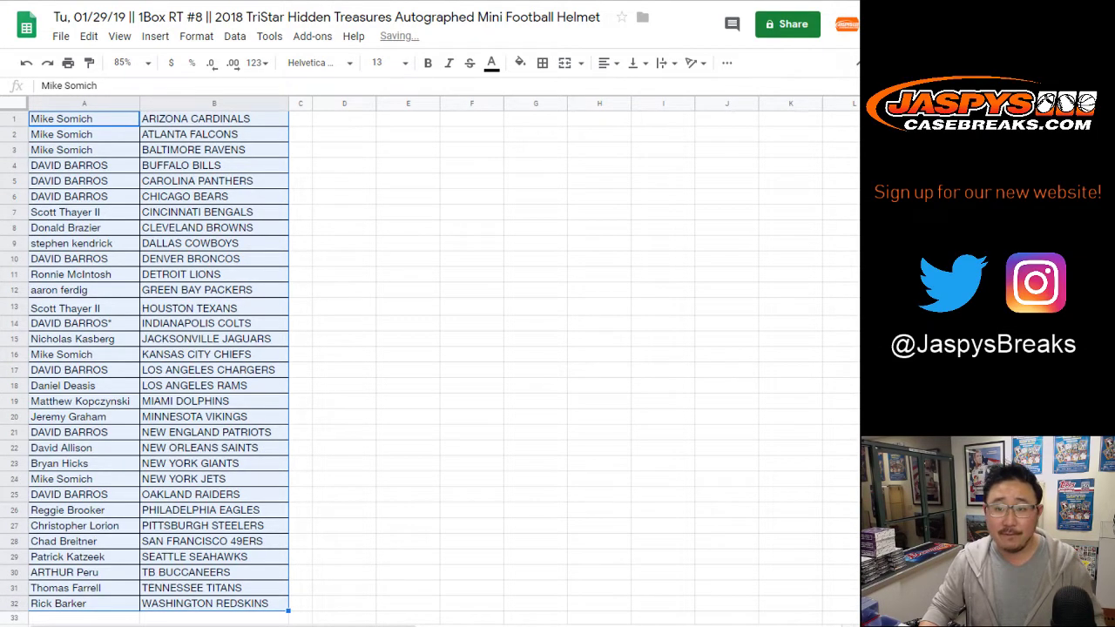
Center the participant names and teams in A1:B32 horizontally and deselect the range
{"action": "left_click", "coordinate": [606, 62]}
{"action": "left_click", "coordinate": [624, 88]}
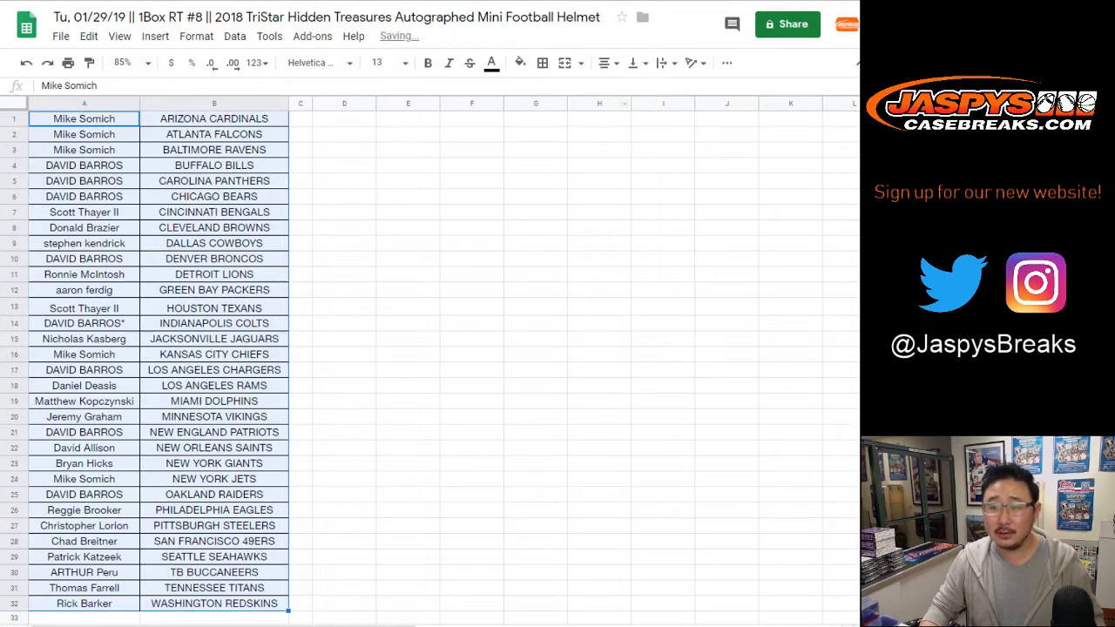
{"action": "left_click", "coordinate": [300, 119]}
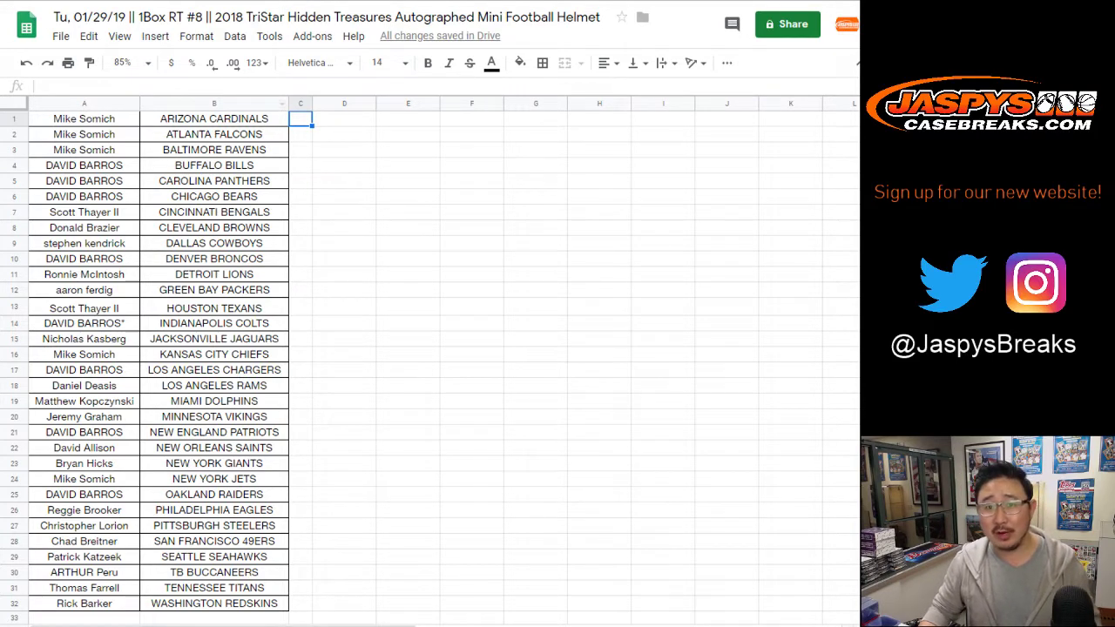
{"action": "left_click", "coordinate": [84, 119]}
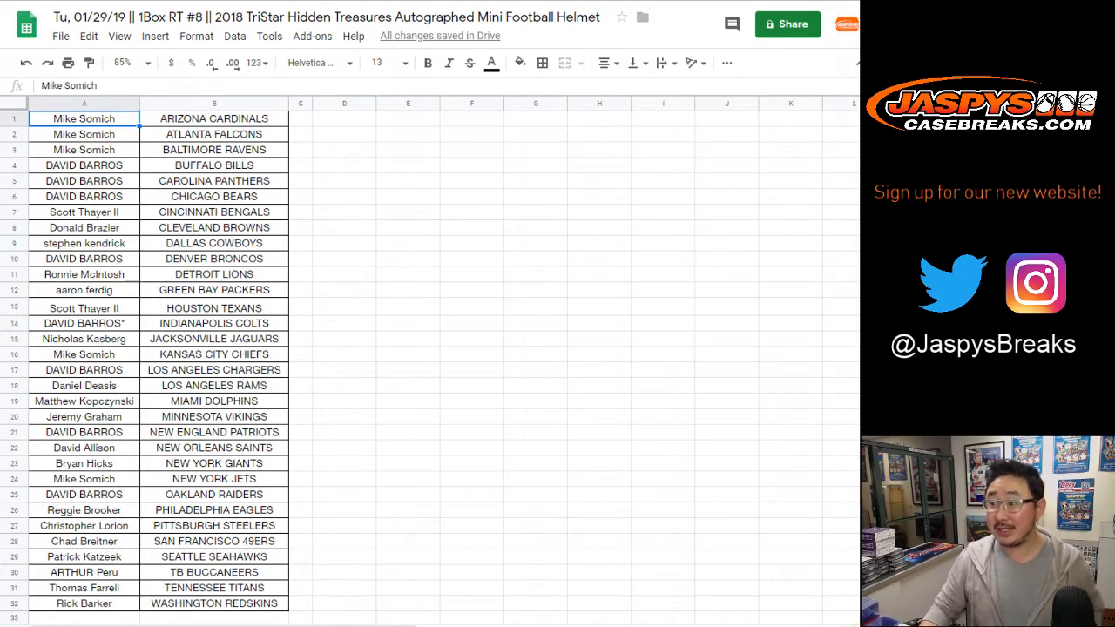
{"action": "left_click", "coordinate": [14, 603]}
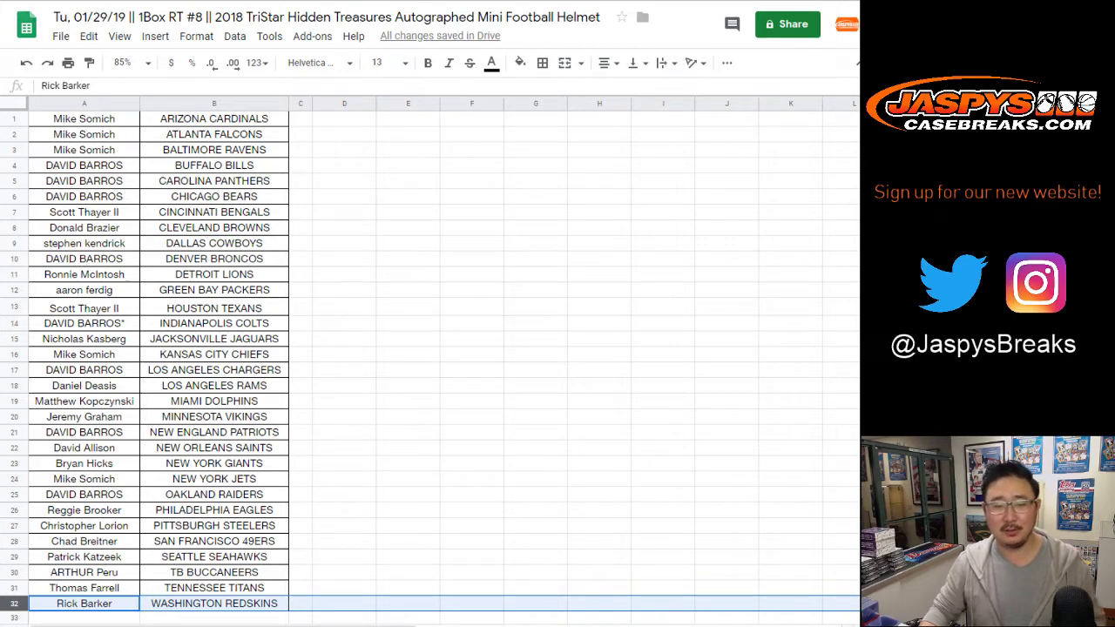
{"action": "left_click", "coordinate": [301, 119]}
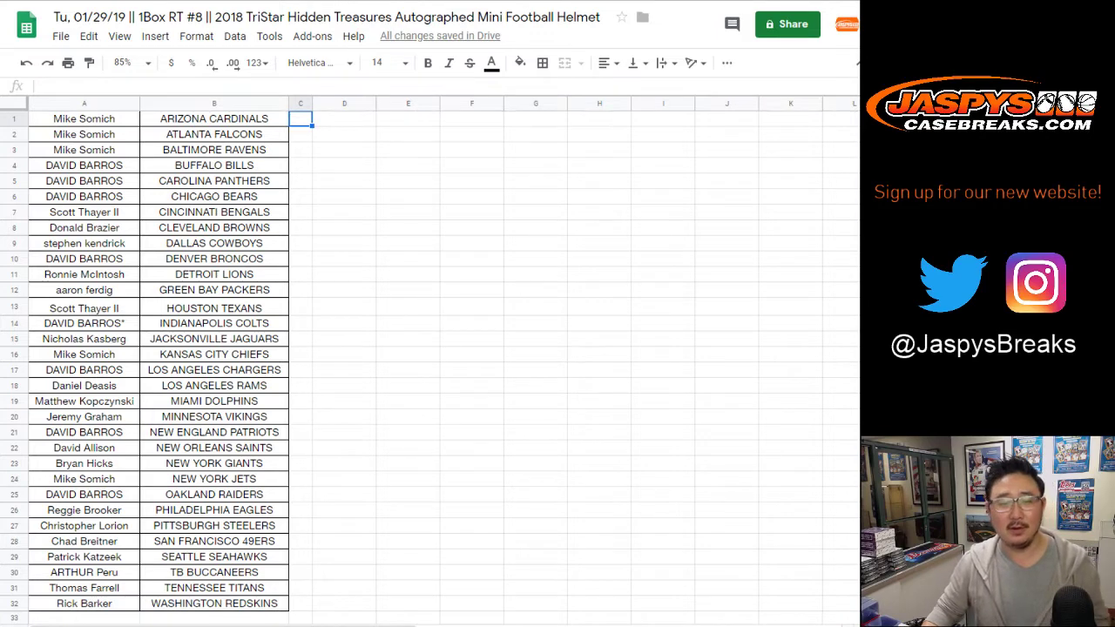